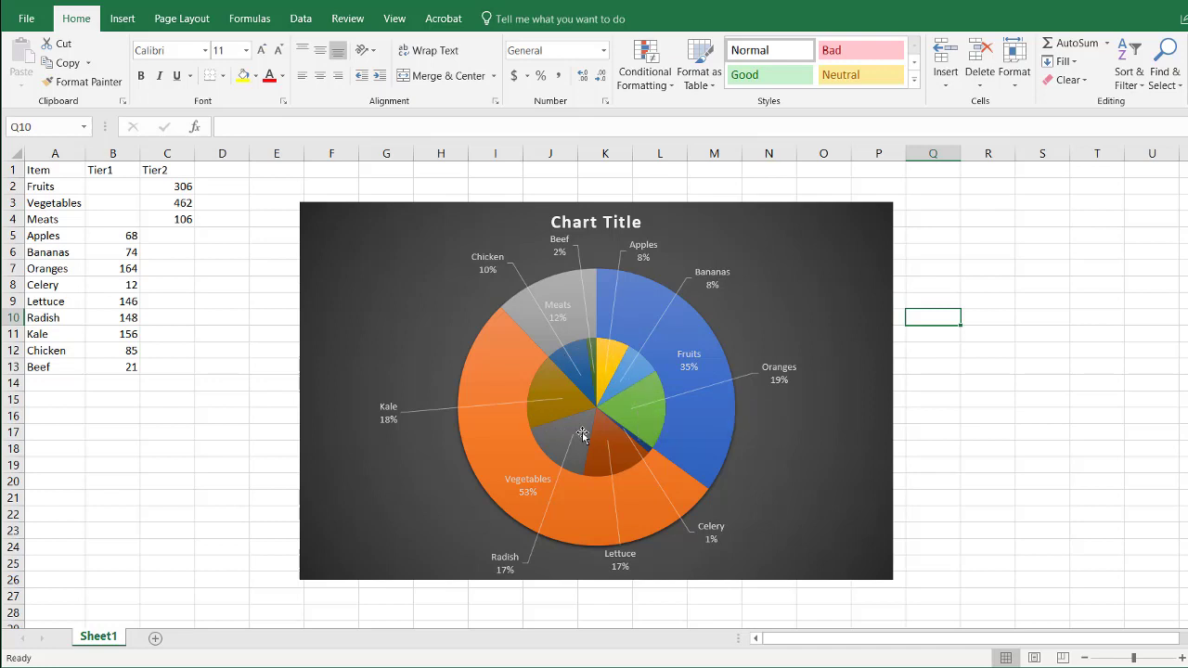
- Copy the Item list A1:A13 from Sheet1 and paste it as values into cell A1 of a new sheet
mouse_move(605, 398)
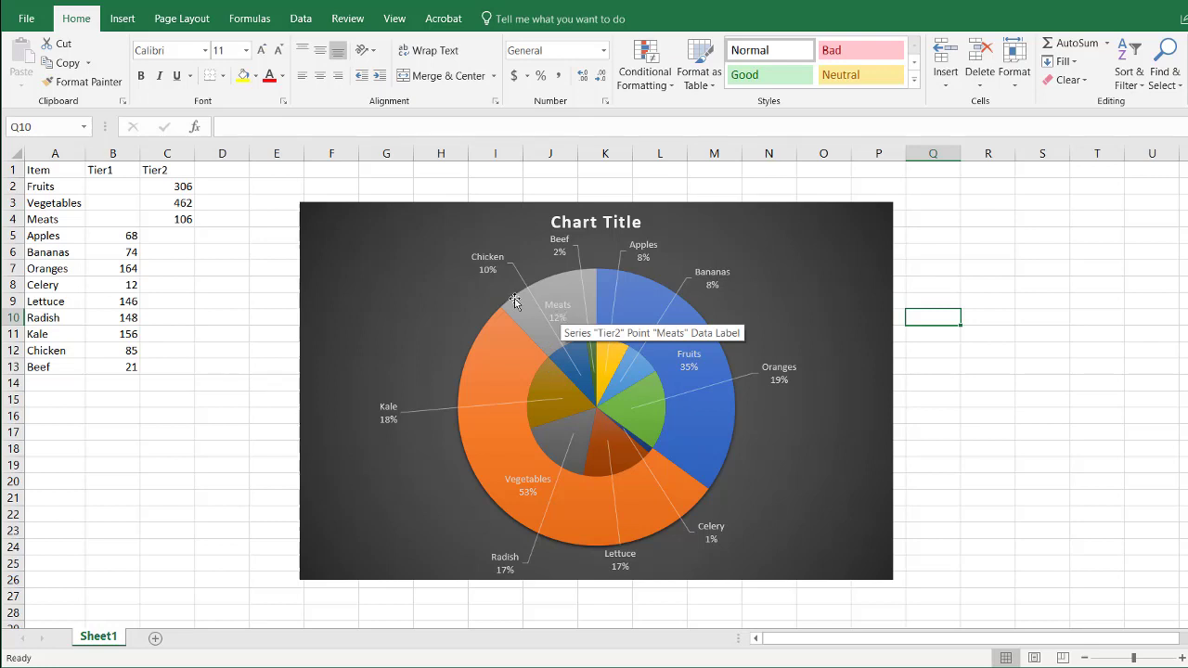
left_click(51, 189)
left_click_drag(51, 190, 42, 302)
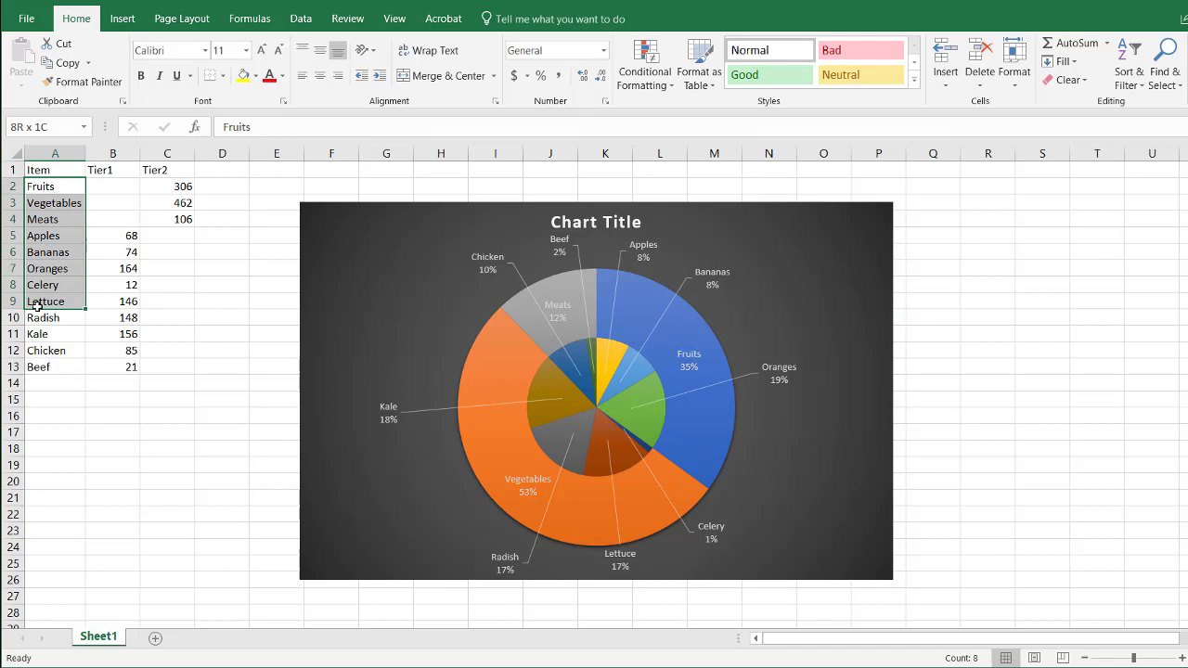
left_click_drag(43, 170, 39, 360)
key("ctrl+c")
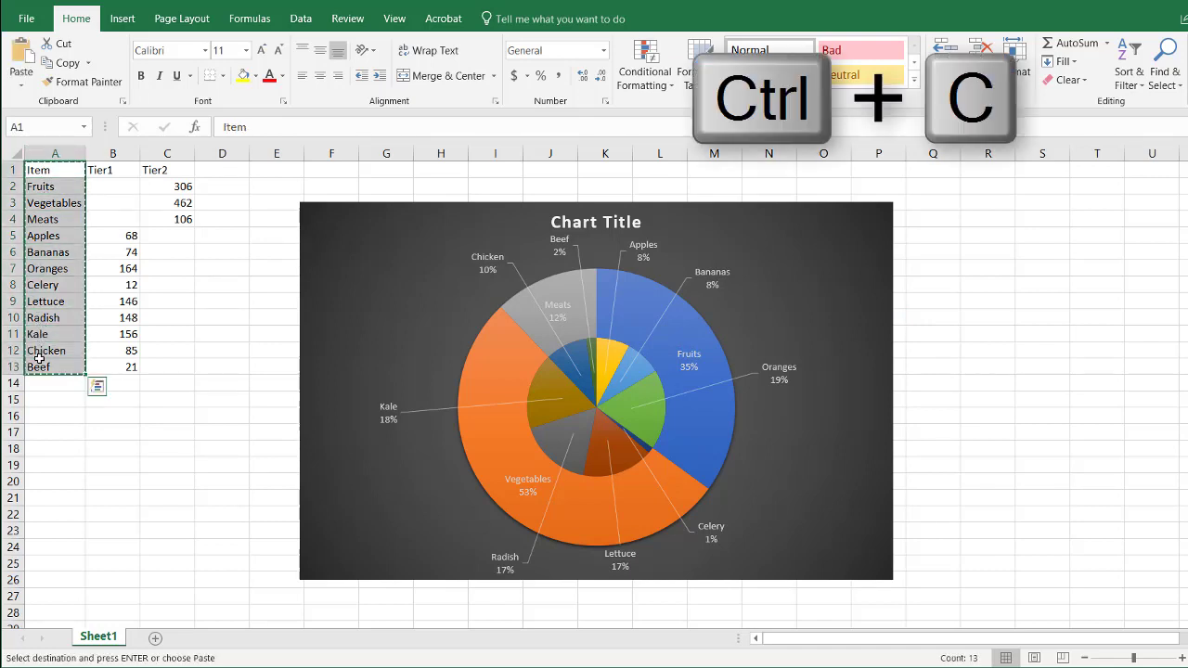
left_click(157, 641)
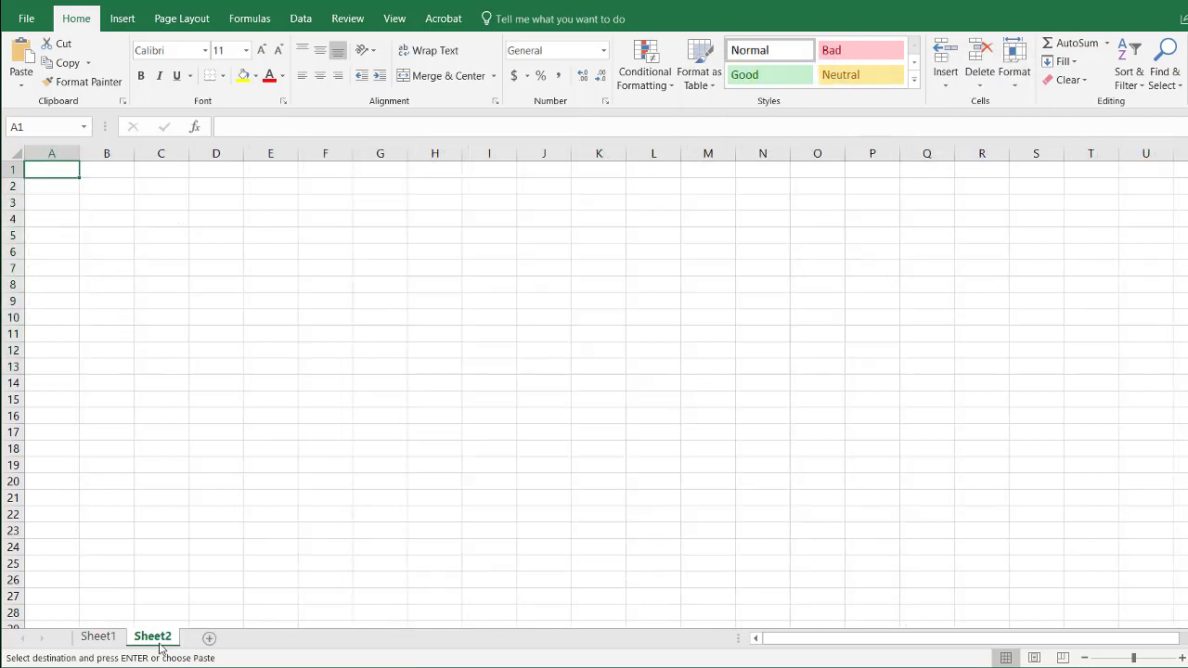
left_click(21, 84)
left_click(20, 198)
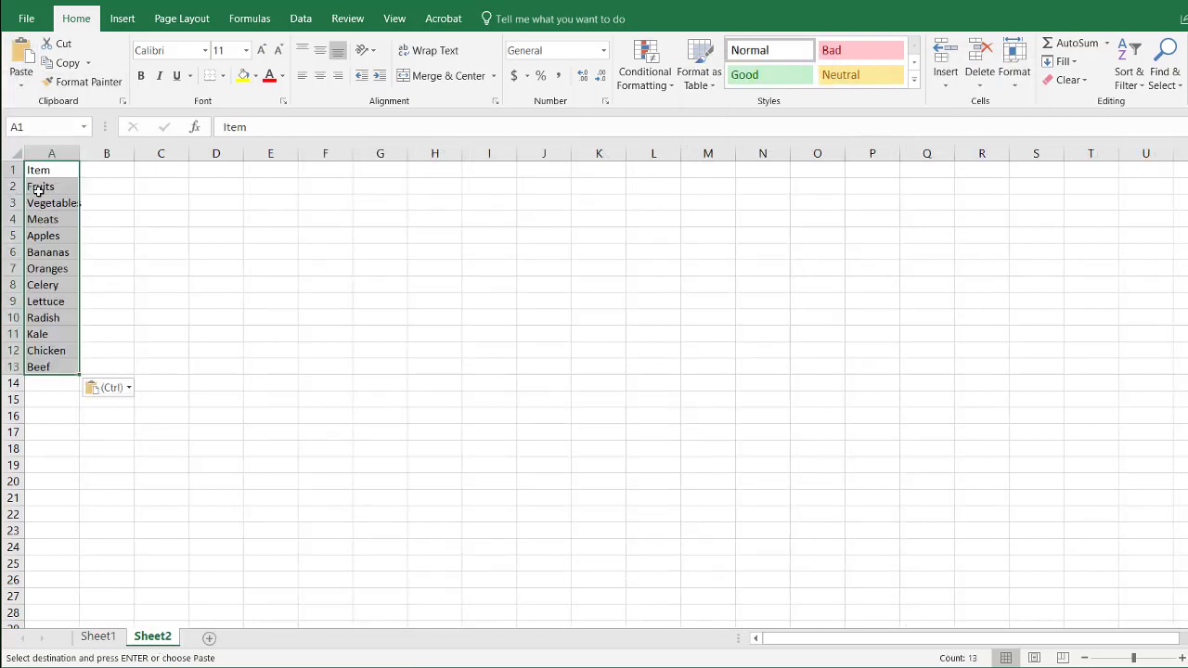
- Add the column headers Tier1 in B1 and Tier2 in C1
left_click(119, 168)
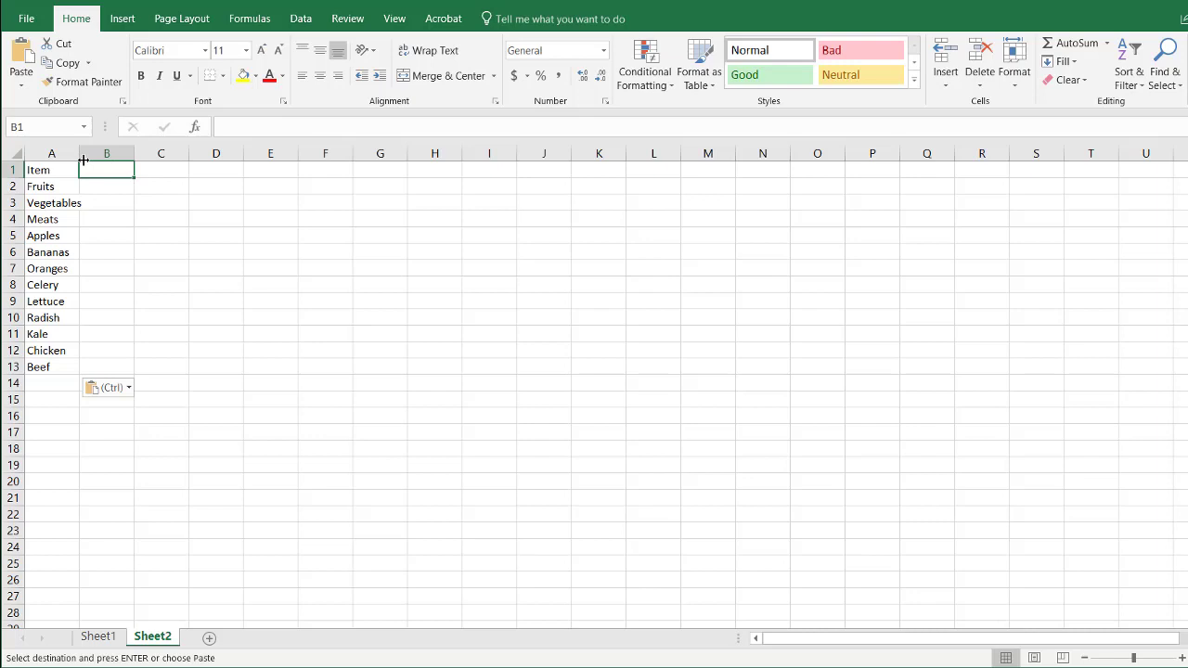
type("tie")
key("BackSpace")
key("BackSpace")
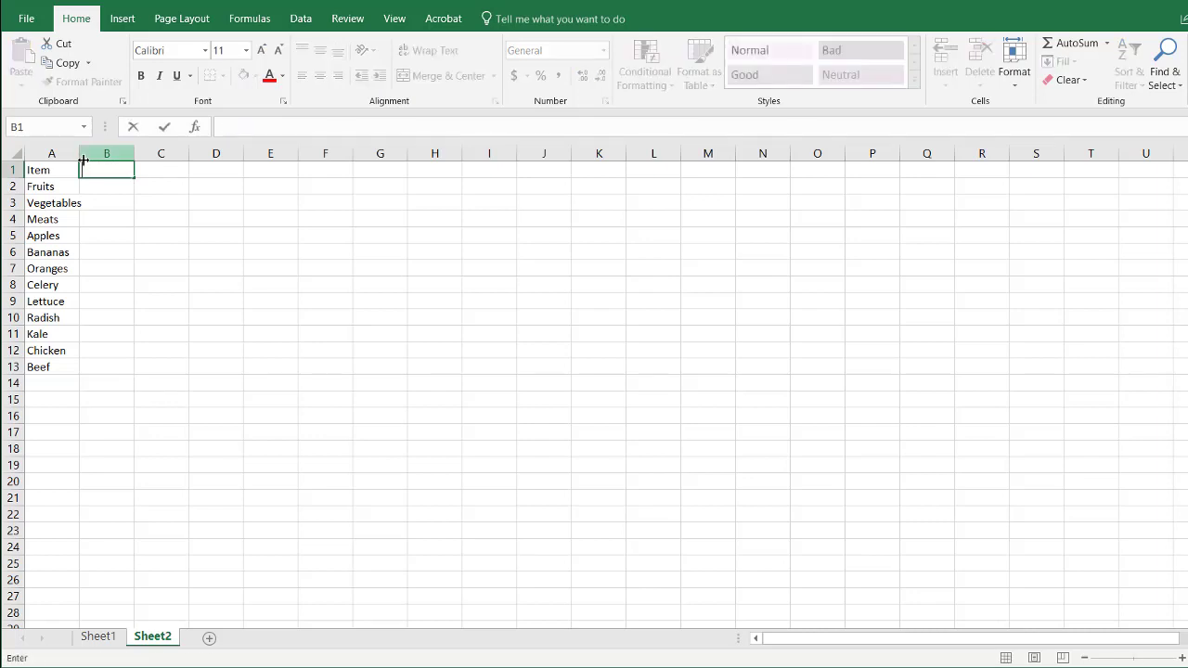
type("ier")
type("er")
key("BackSpace")
key("BackSpace")
key("BackSpace")
type("ier1")
key("Tab")
type("Tier")
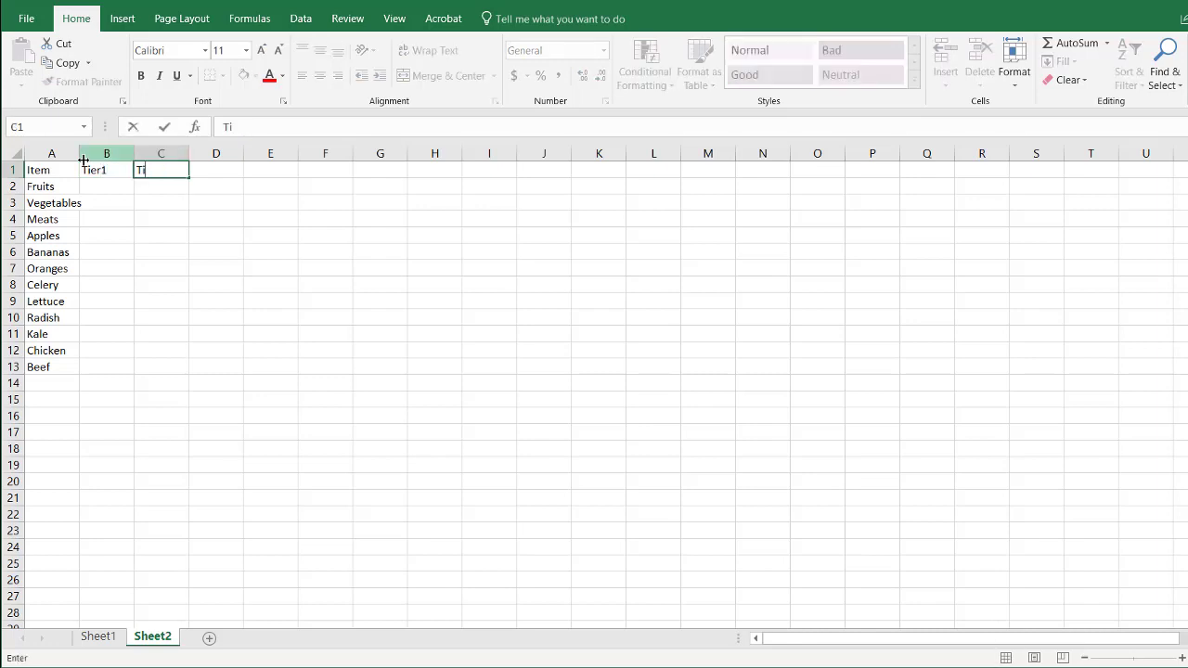
key("Return")
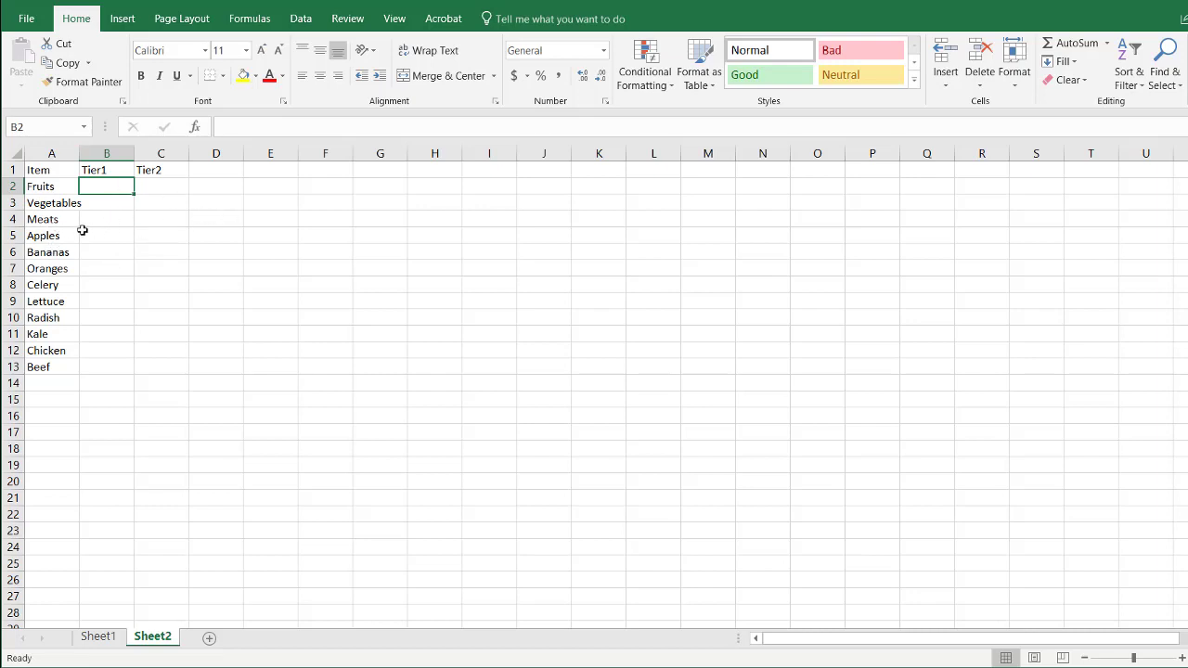
- Auto-fit the width of column A to the item names
left_click_drag(98, 238, 114, 368)
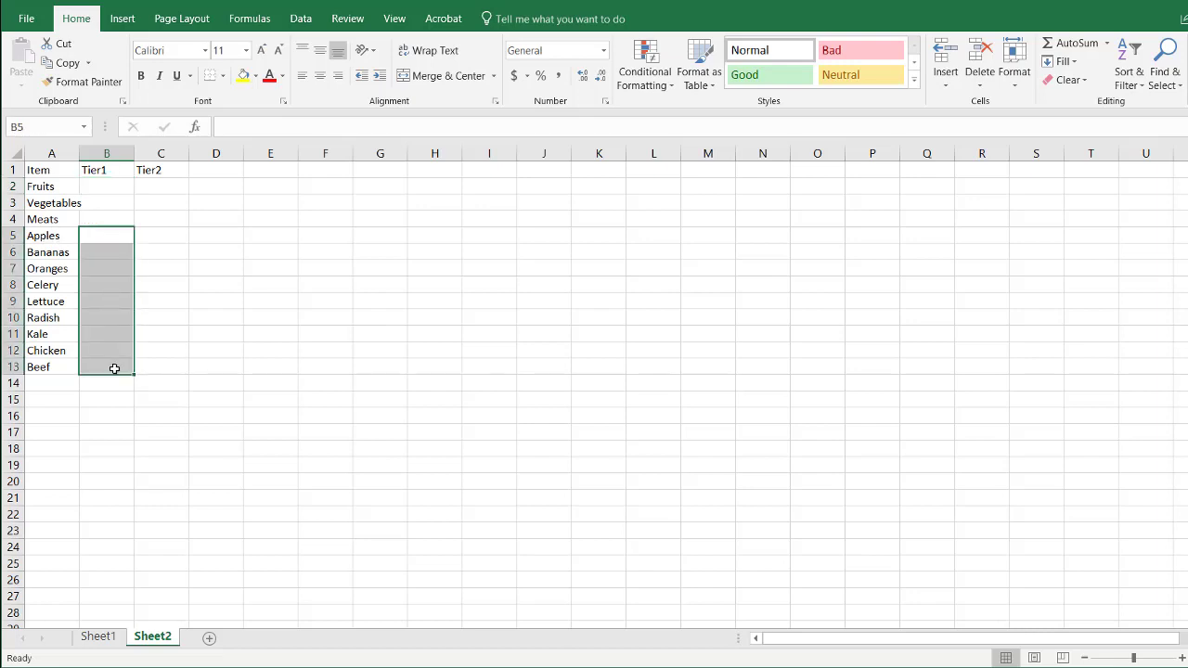
double_click(79, 155)
left_click(70, 219)
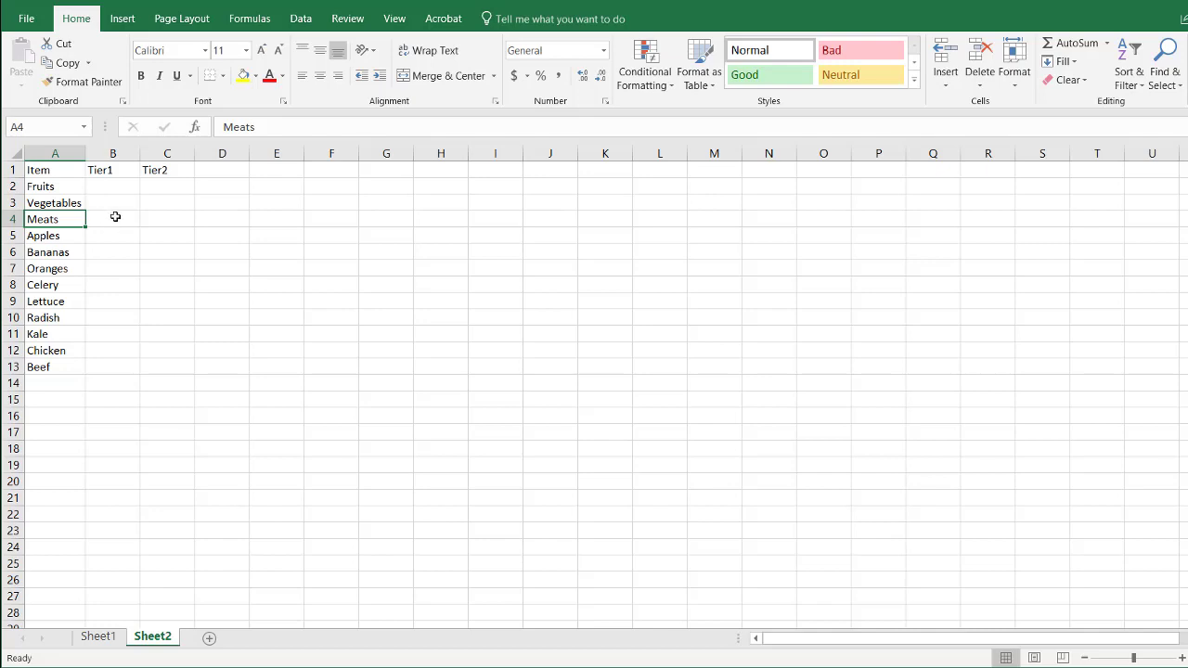
- Fill cells B4:B13 with the formula =RANDBETWEEN(11,199) in a single entry
left_click_drag(114, 219, 116, 369)
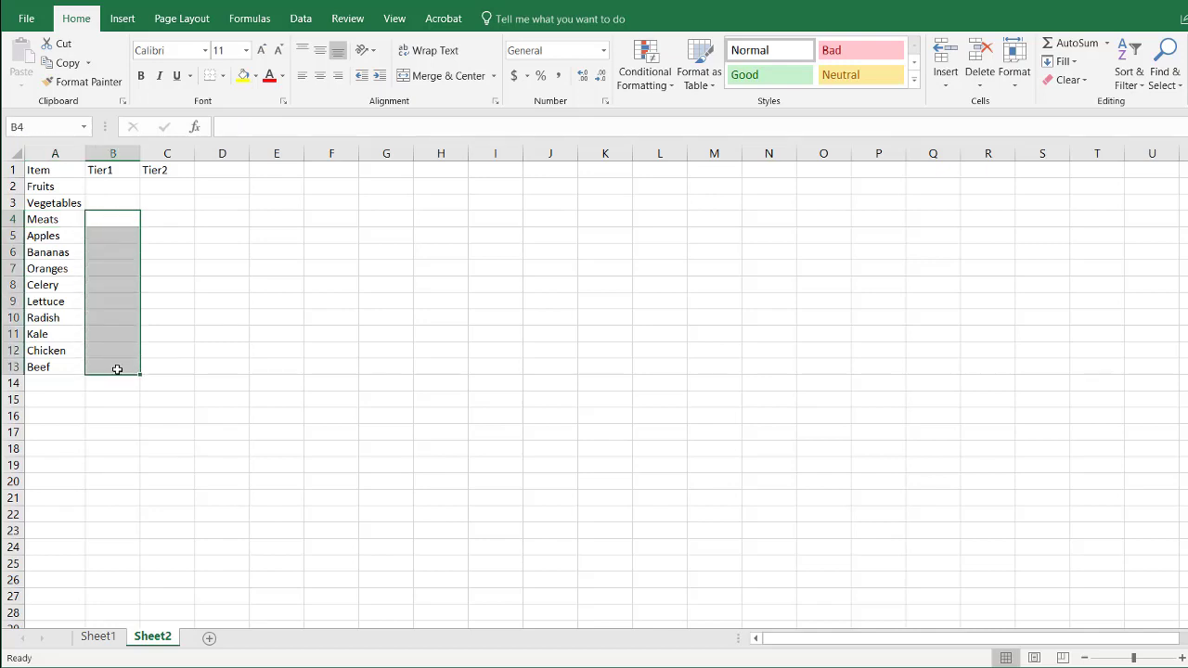
type("=ra")
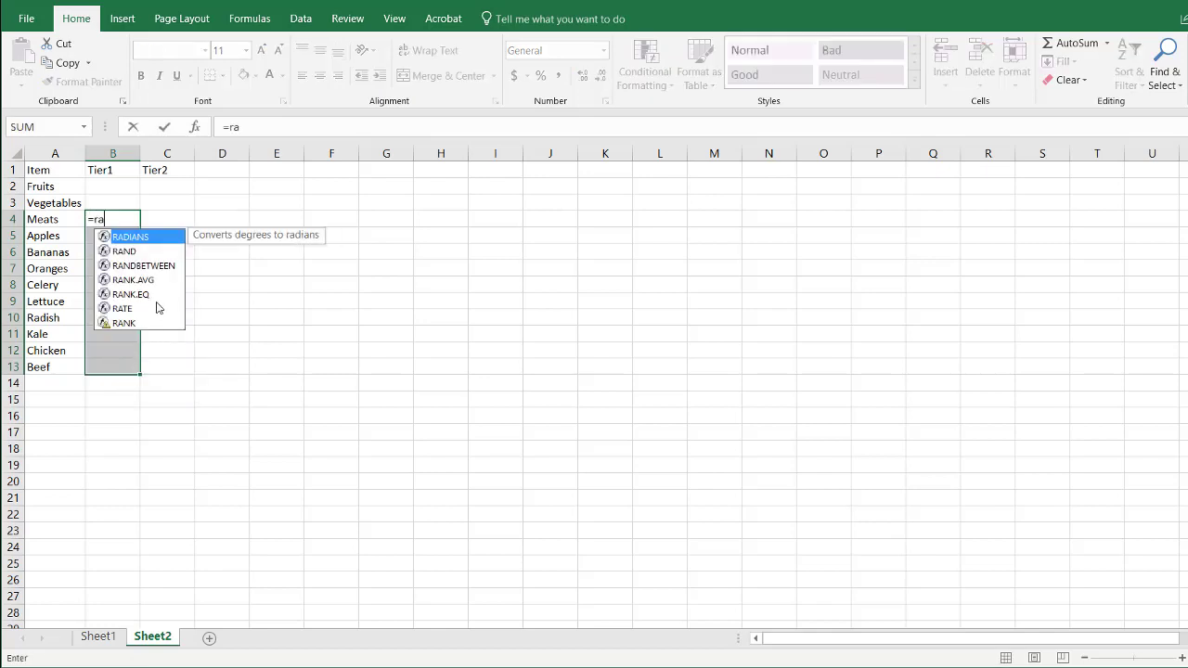
double_click(172, 267)
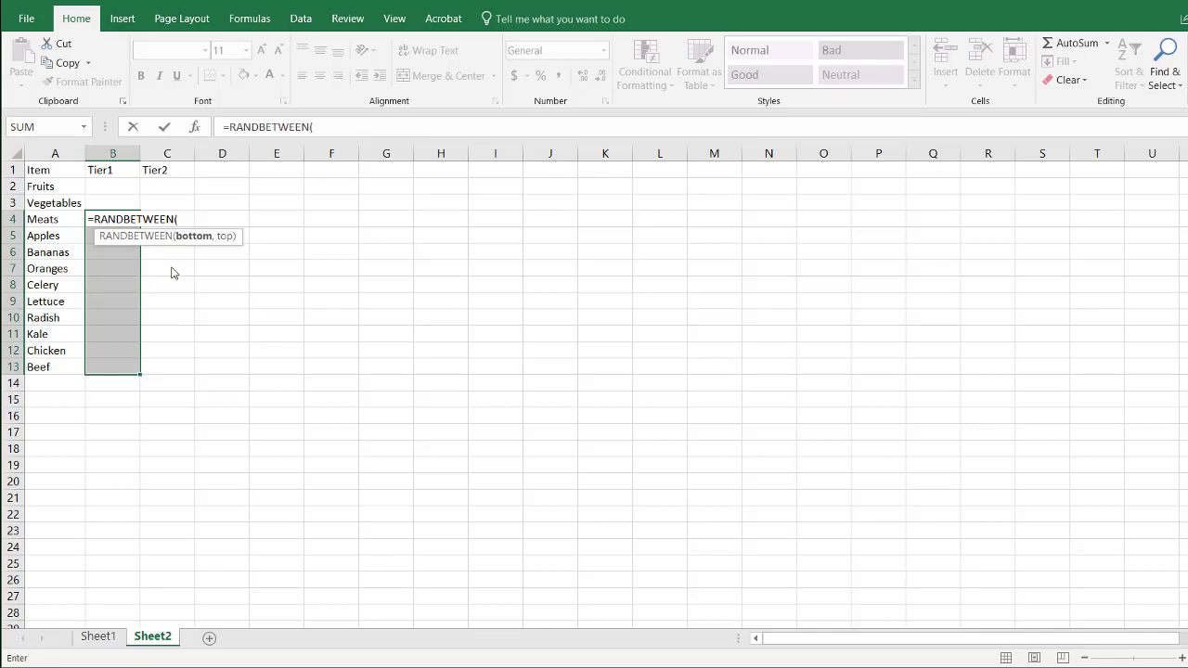
type("11,199")
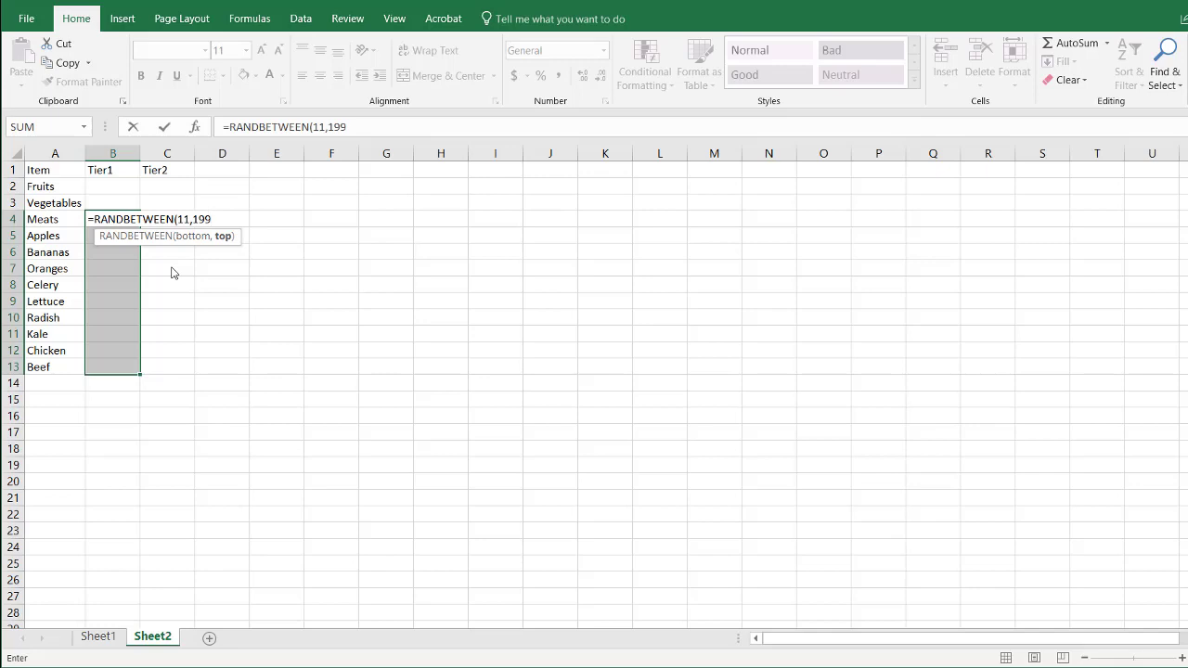
type(")")
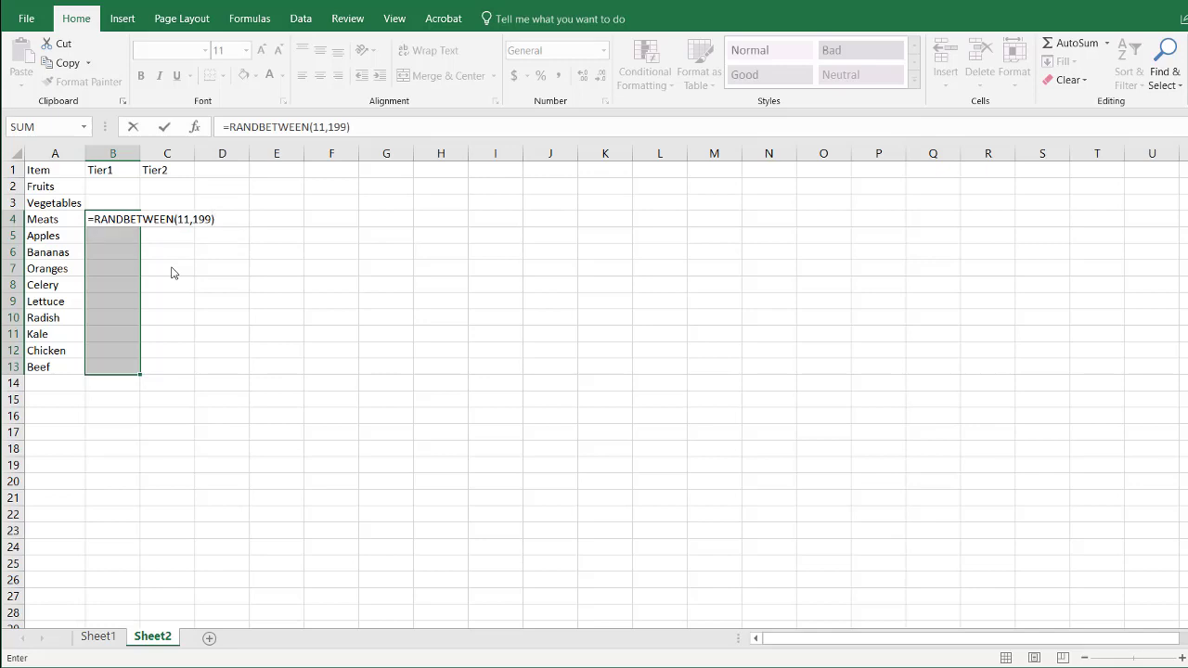
key("ctrl+Return")
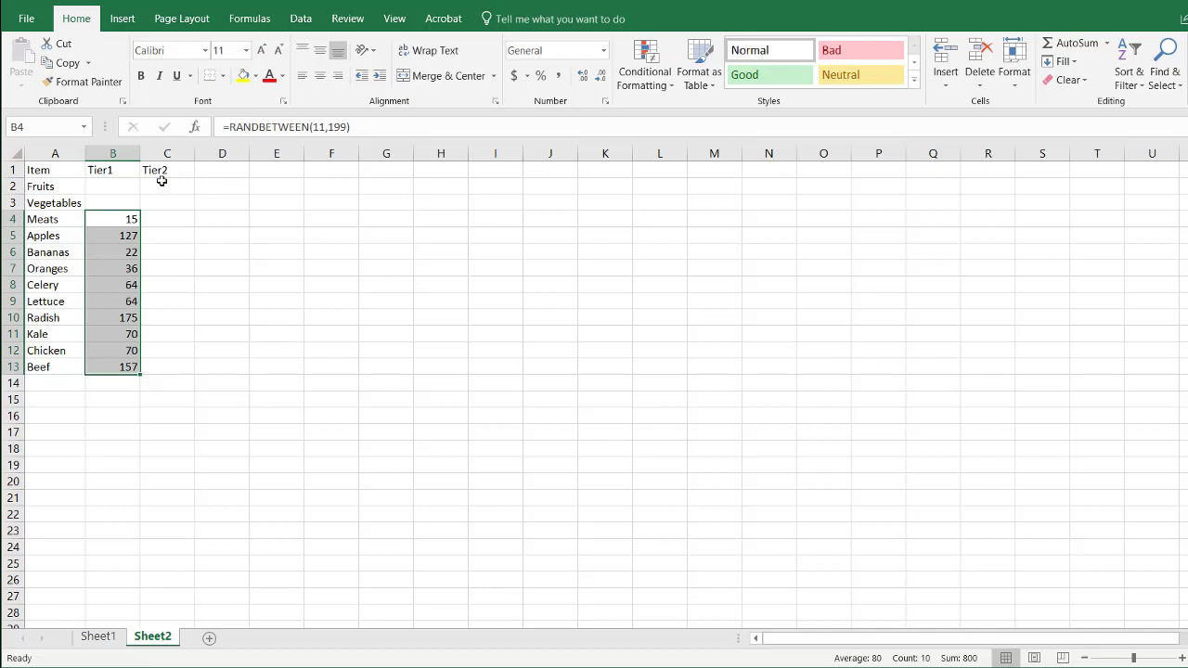
- Recalculate the sheet three times to generate new random numbers in the Tier1 column
left_click(212, 278)
key("F9")
key("F9")
key("F9")
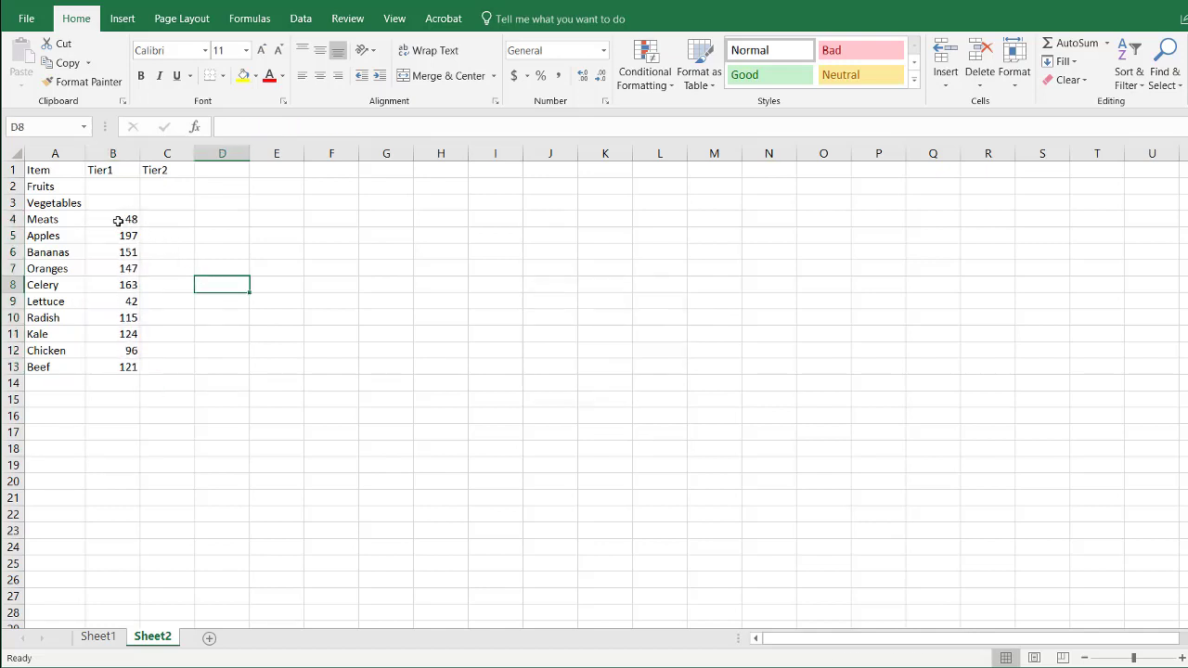
- Replace the random formulas in B4:B13 with their fixed values and clear the Meats entry in B4
left_click_drag(119, 222, 106, 363)
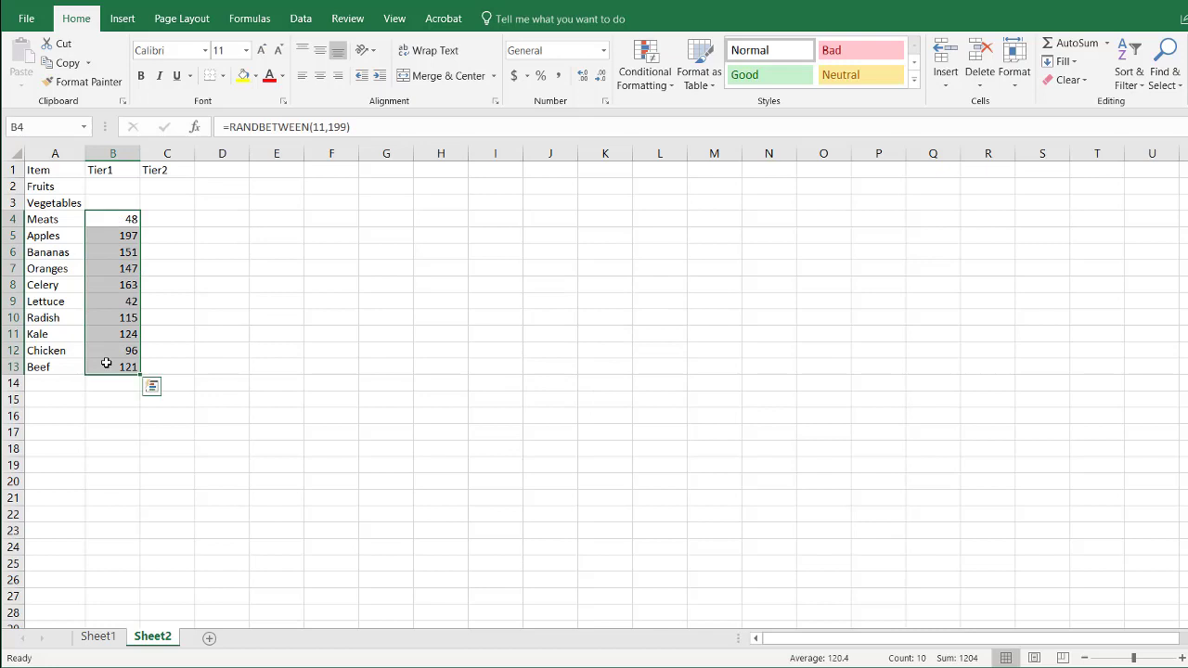
key("ctrl+c")
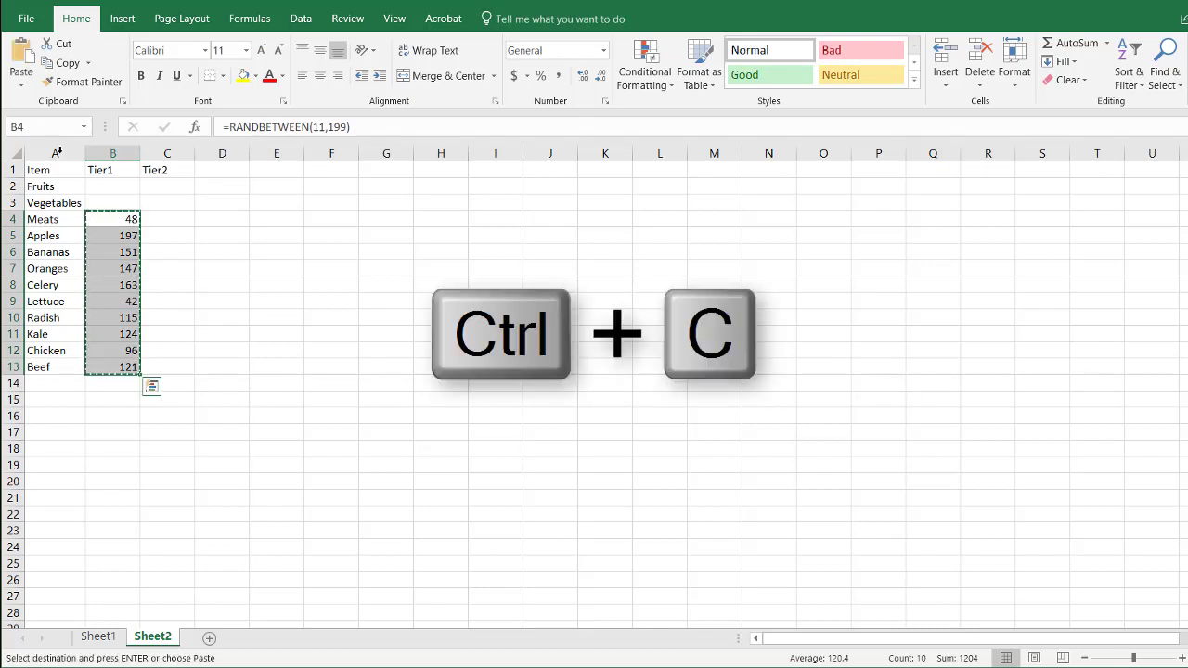
left_click(21, 82)
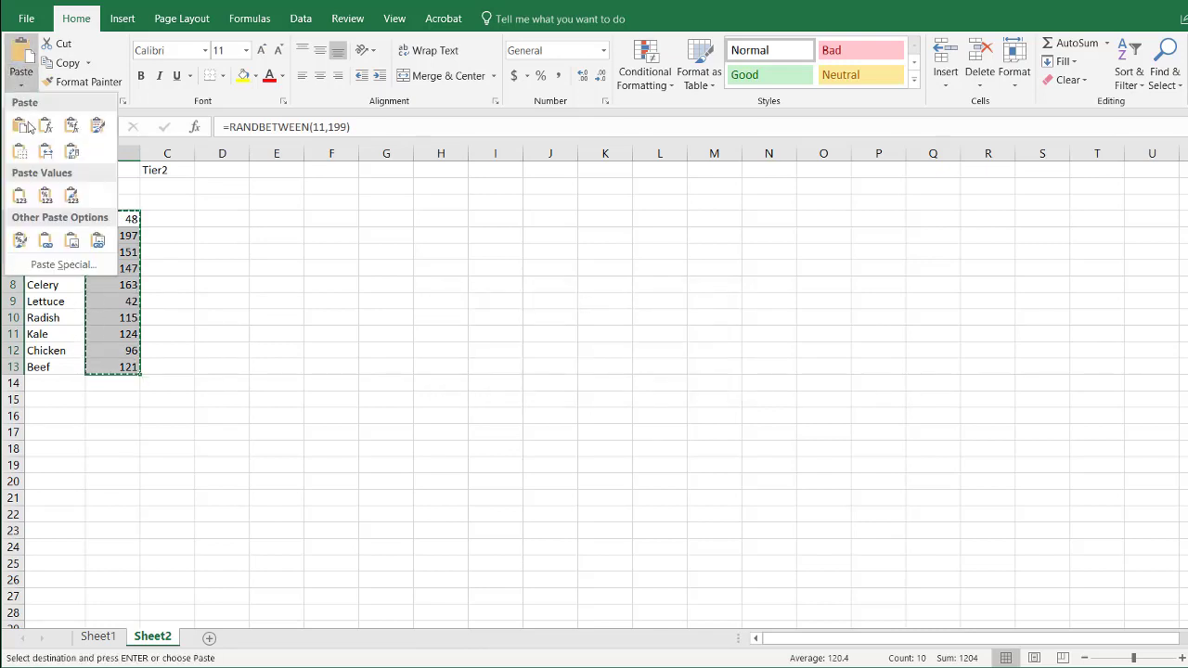
left_click(19, 194)
left_click(110, 225)
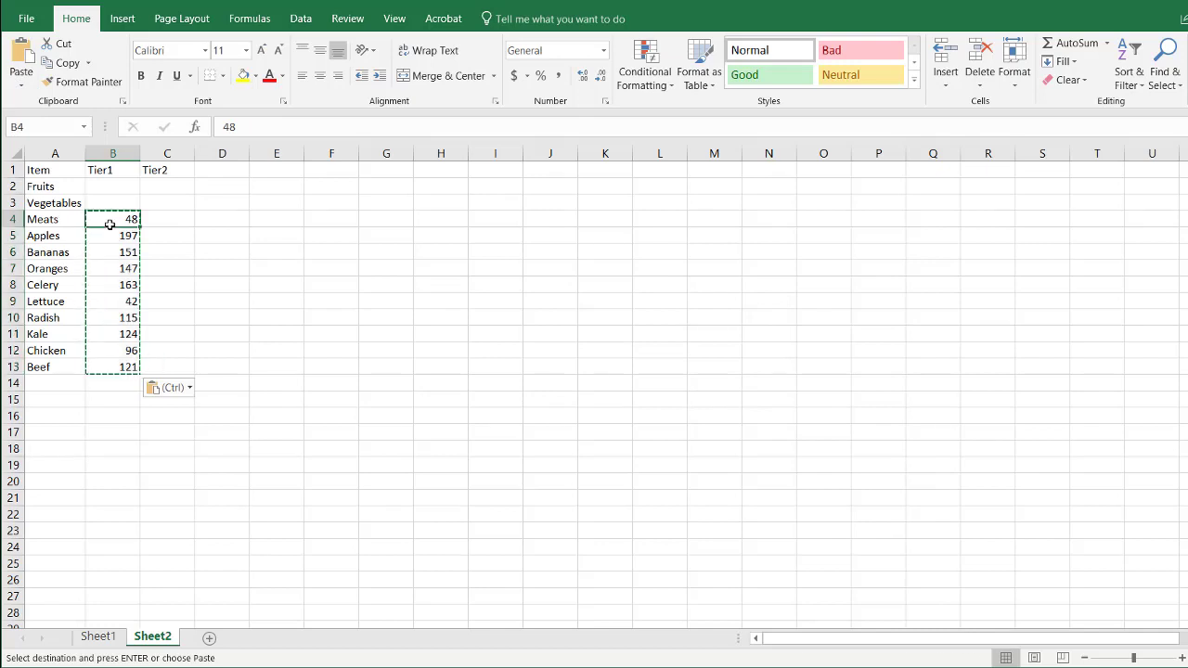
key("Escape")
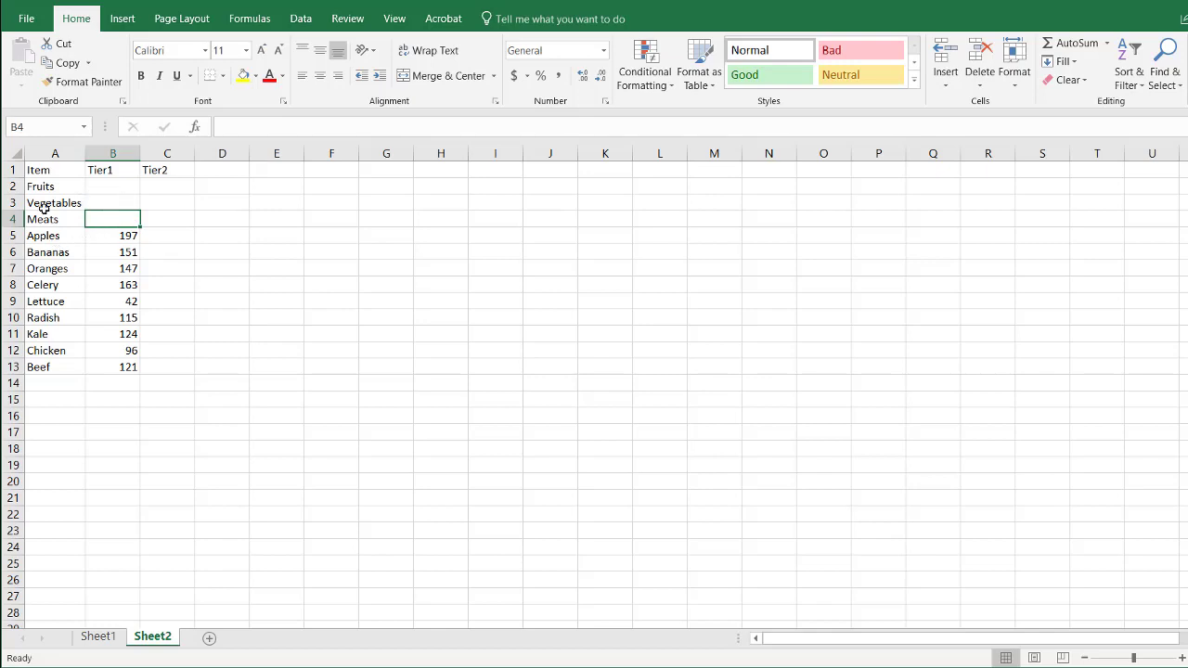
- Sum the Tier1 values of Apples, Bananas and Oranges and enter 495 as the Fruits Tier2 value in C2
left_click_drag(45, 234, 53, 271)
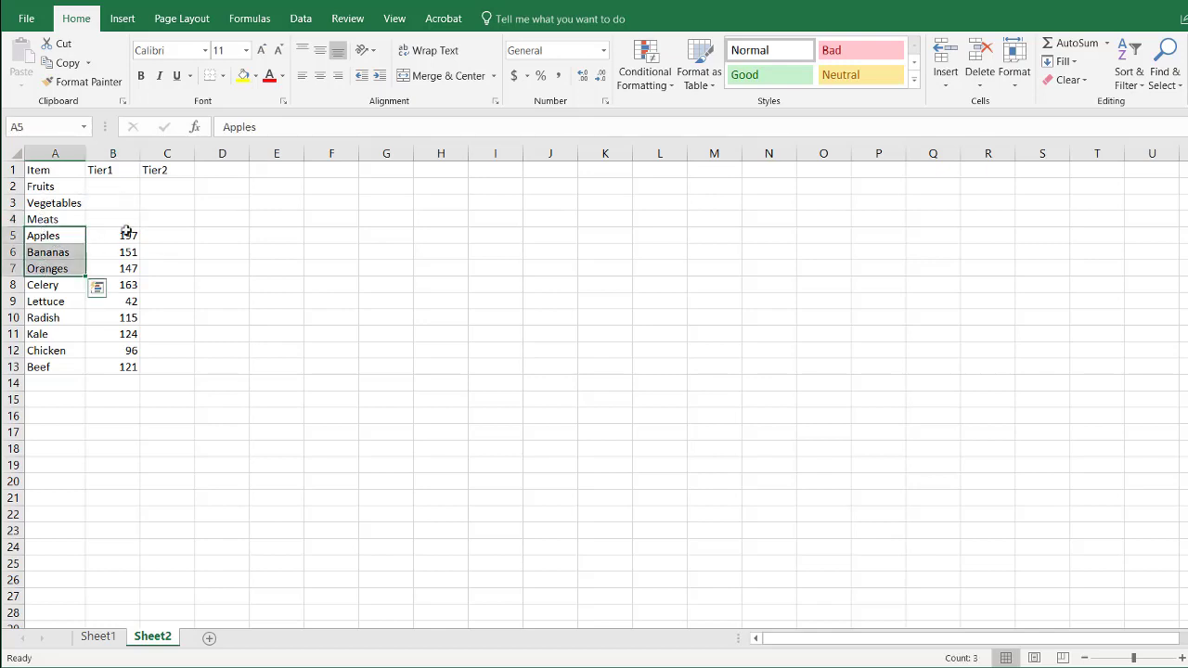
left_click_drag(122, 239, 115, 274)
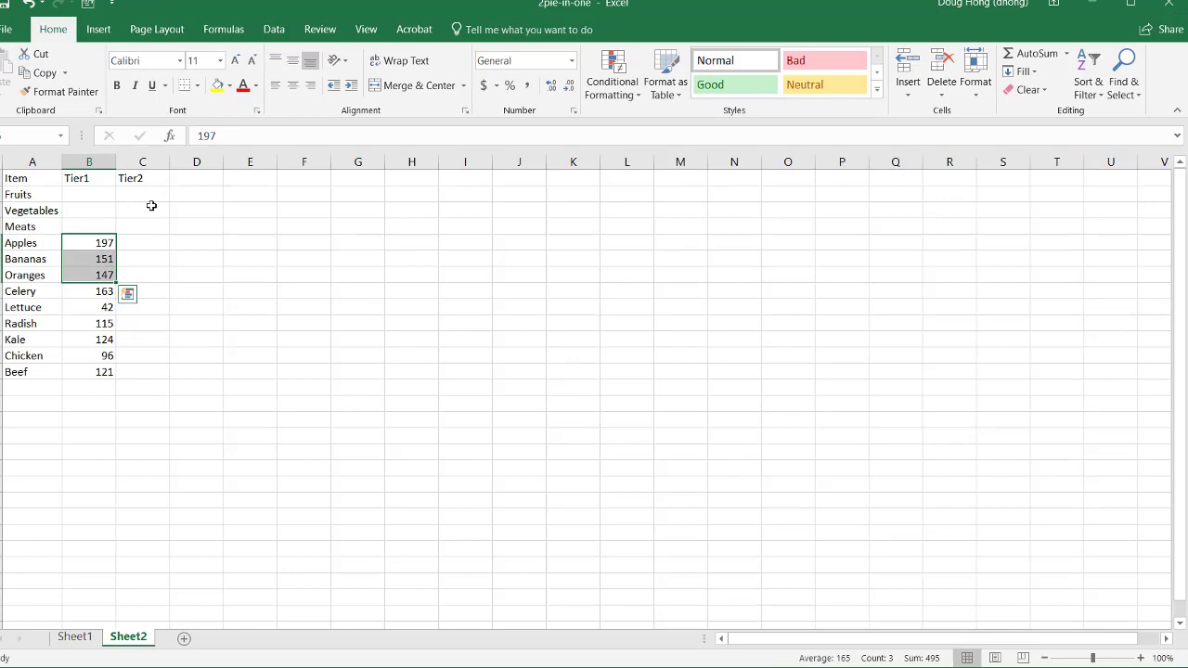
left_click(149, 204)
type("495")
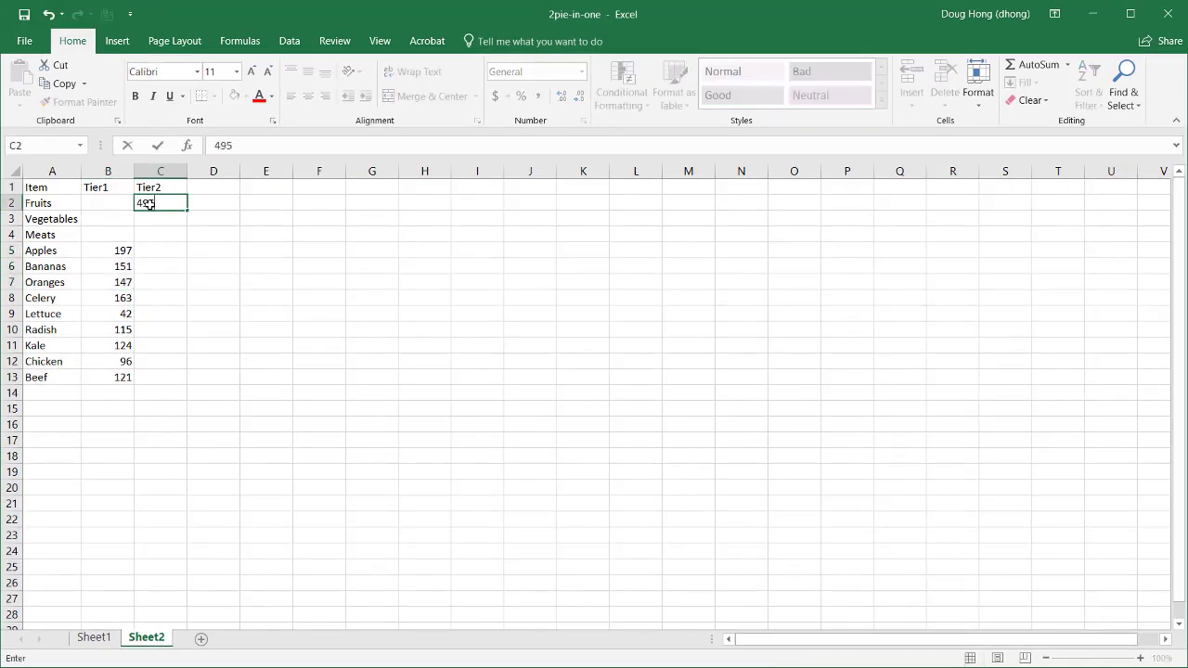
left_click(99, 296)
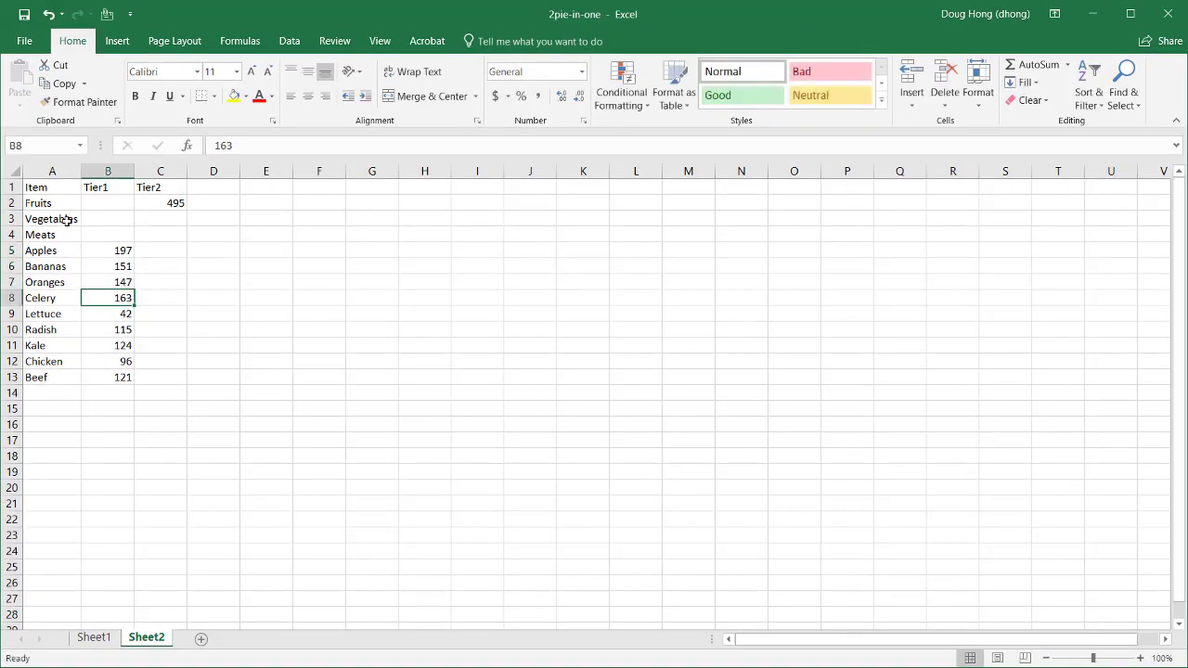
- Sum the Tier1 values from Celery to Kale and enter 444 as the Vegetables Tier2 value in C3
left_click_drag(53, 295, 57, 331)
left_click(49, 345)
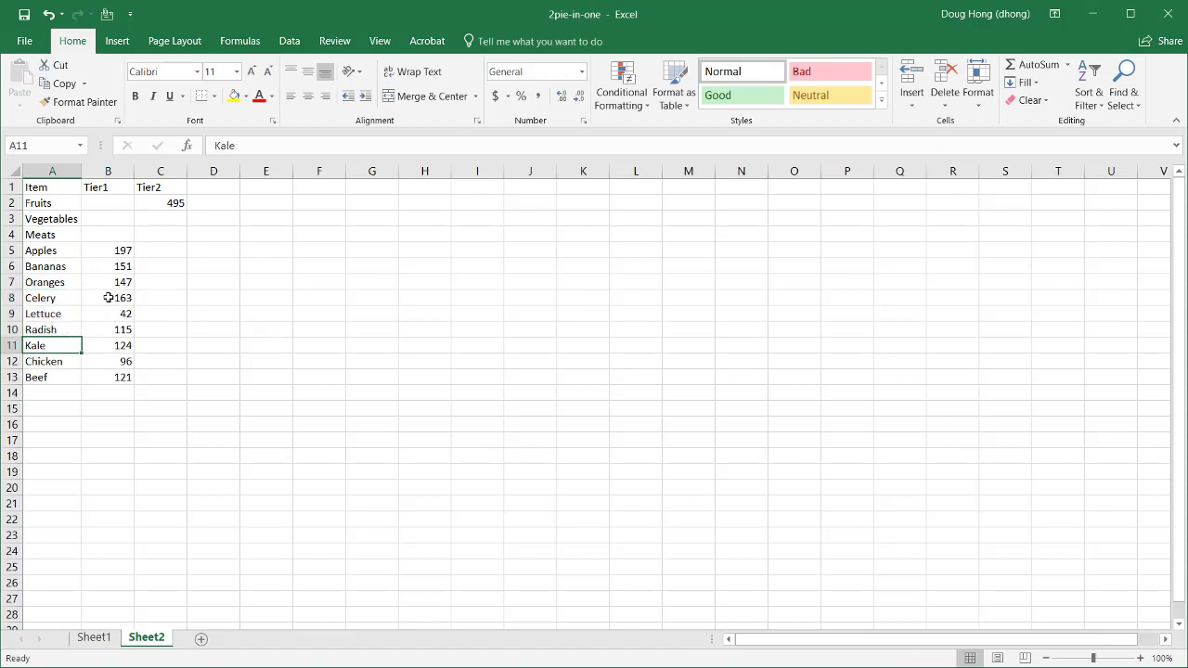
left_click_drag(106, 297, 113, 345)
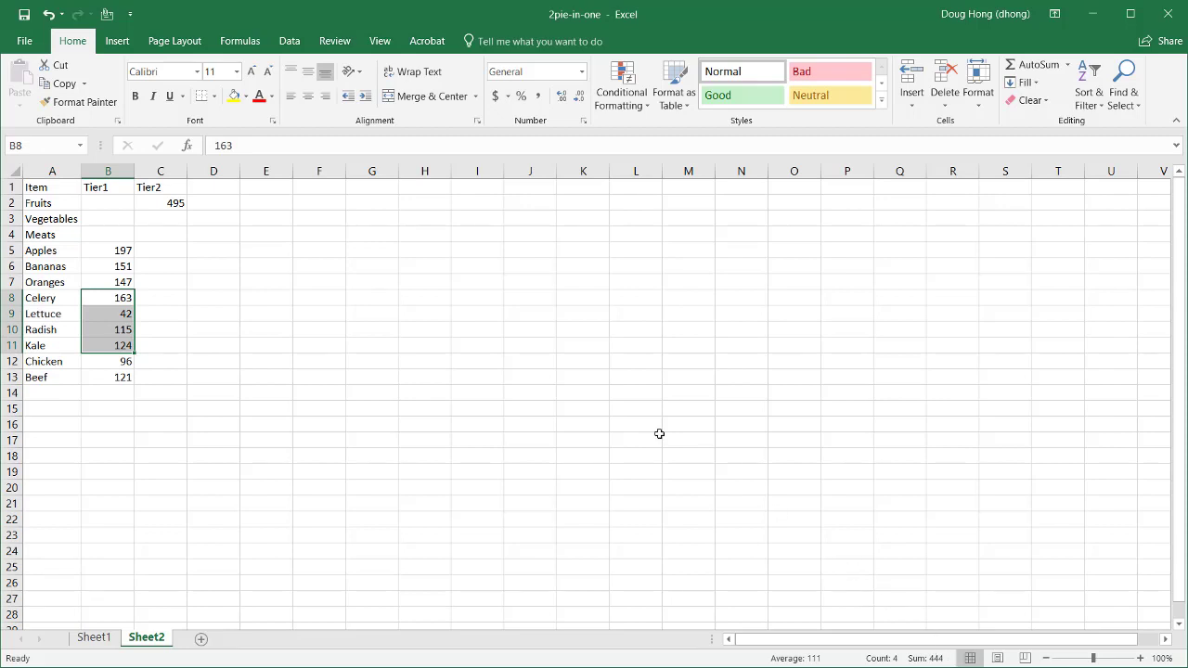
left_click(153, 223)
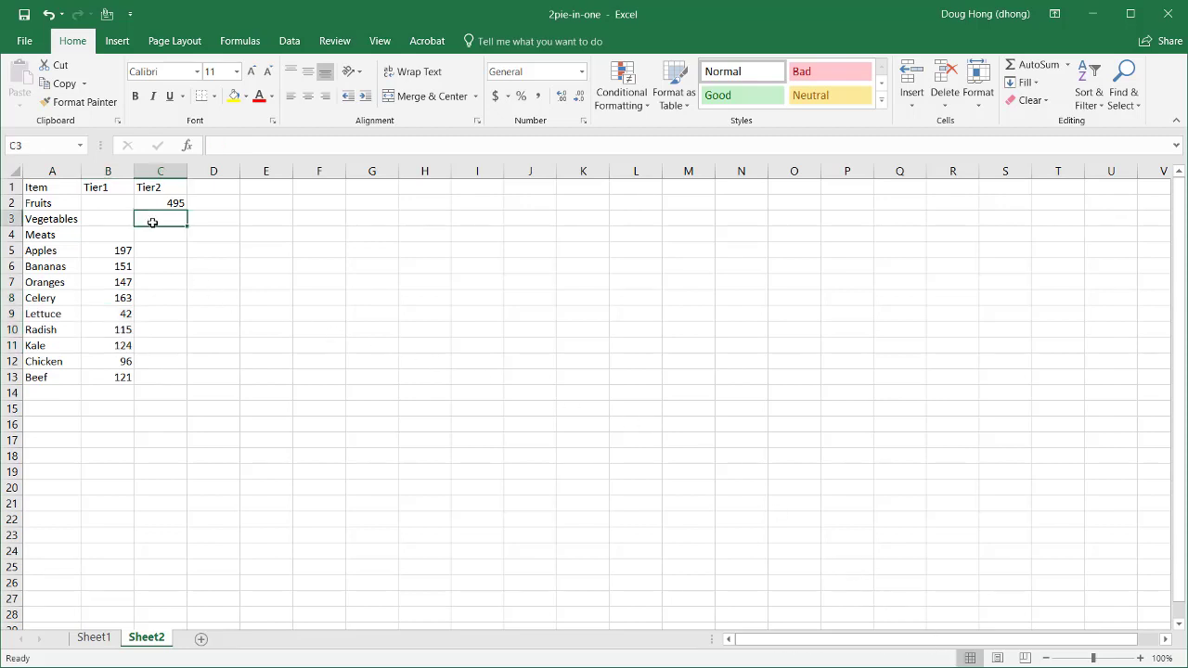
type("444")
left_click(63, 237)
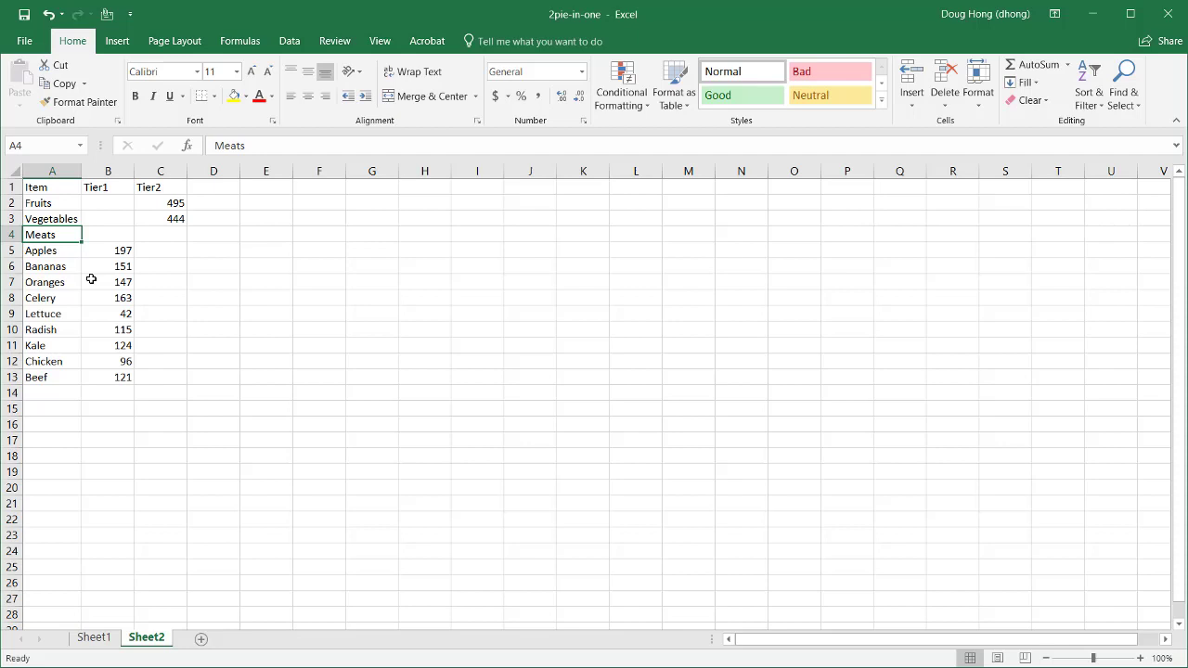
- Sum the Tier1 values of Chicken and Beef and enter 217 as the Meats Tier2 value in C4
left_click_drag(108, 360, 109, 376)
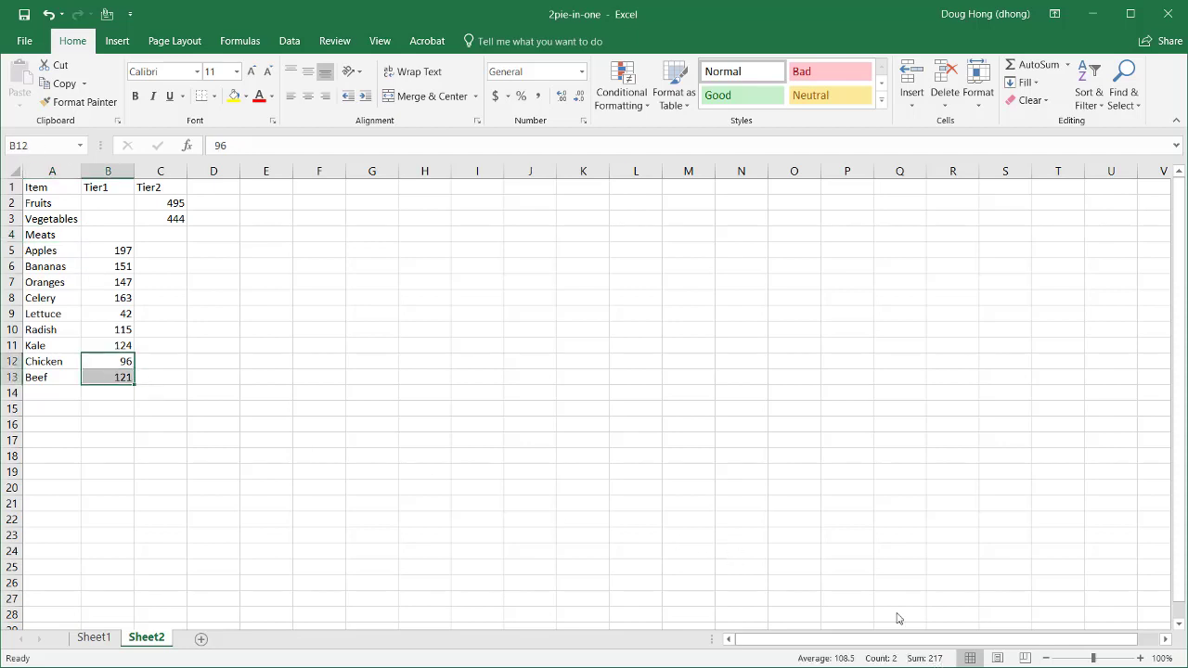
left_click(165, 235)
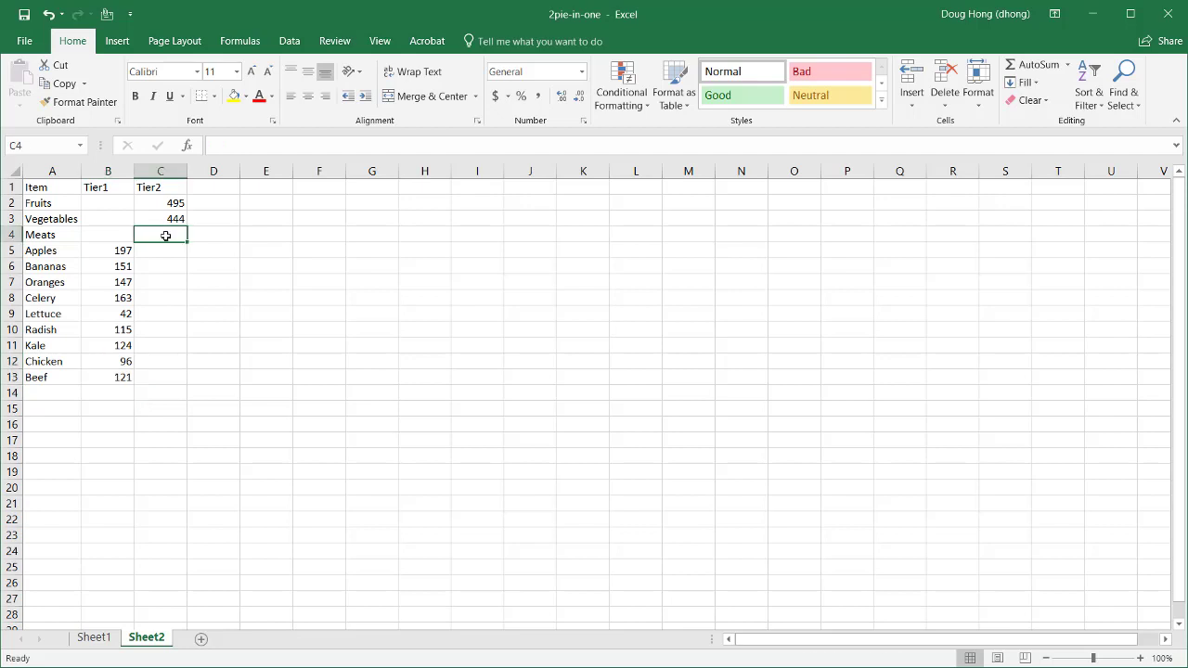
type("217")
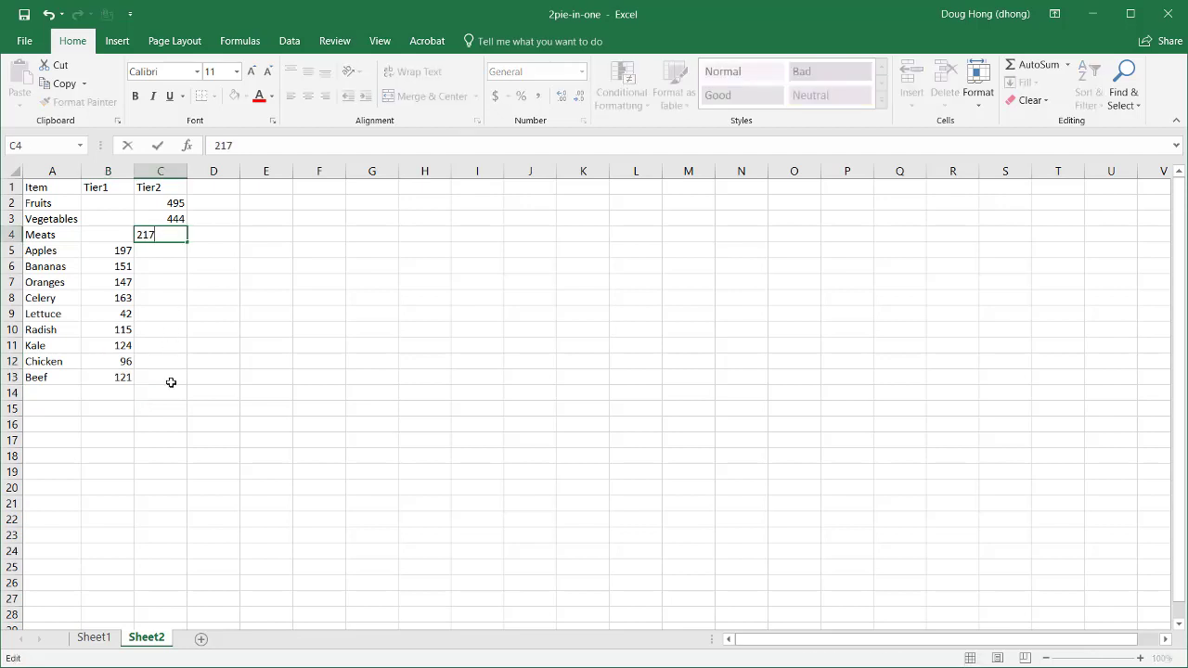
- Insert a doughnut chart from A1:C13 and enlarge it to cover about E2 to Q27
left_click_drag(169, 381, 61, 187)
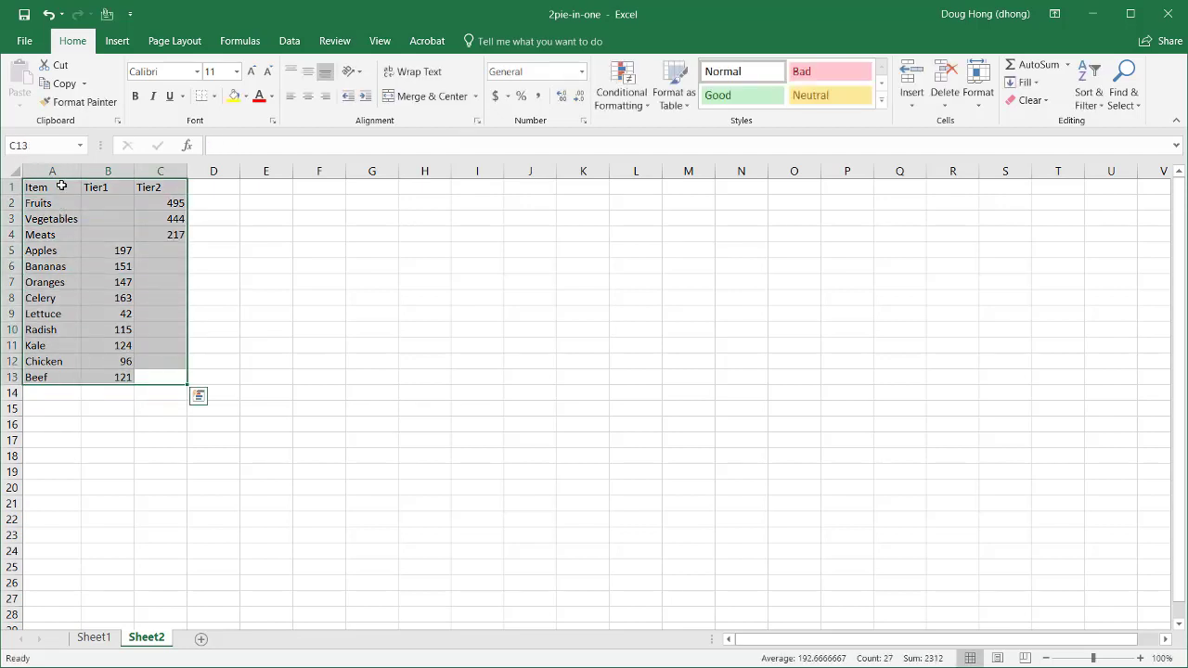
left_click(118, 43)
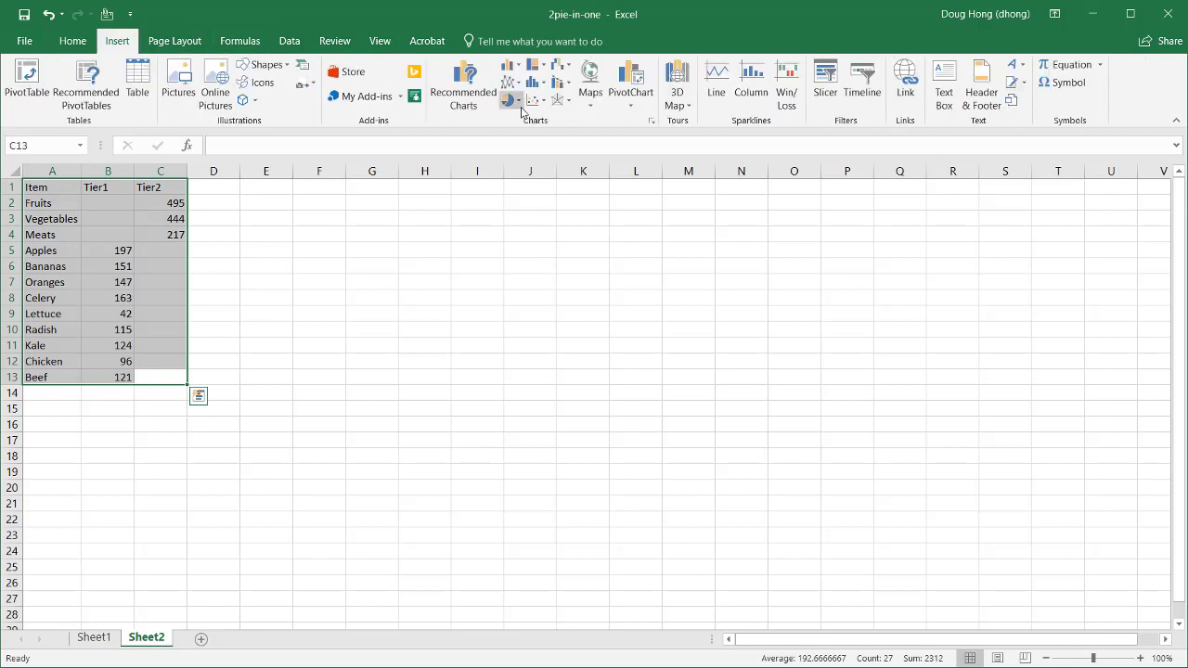
left_click(520, 105)
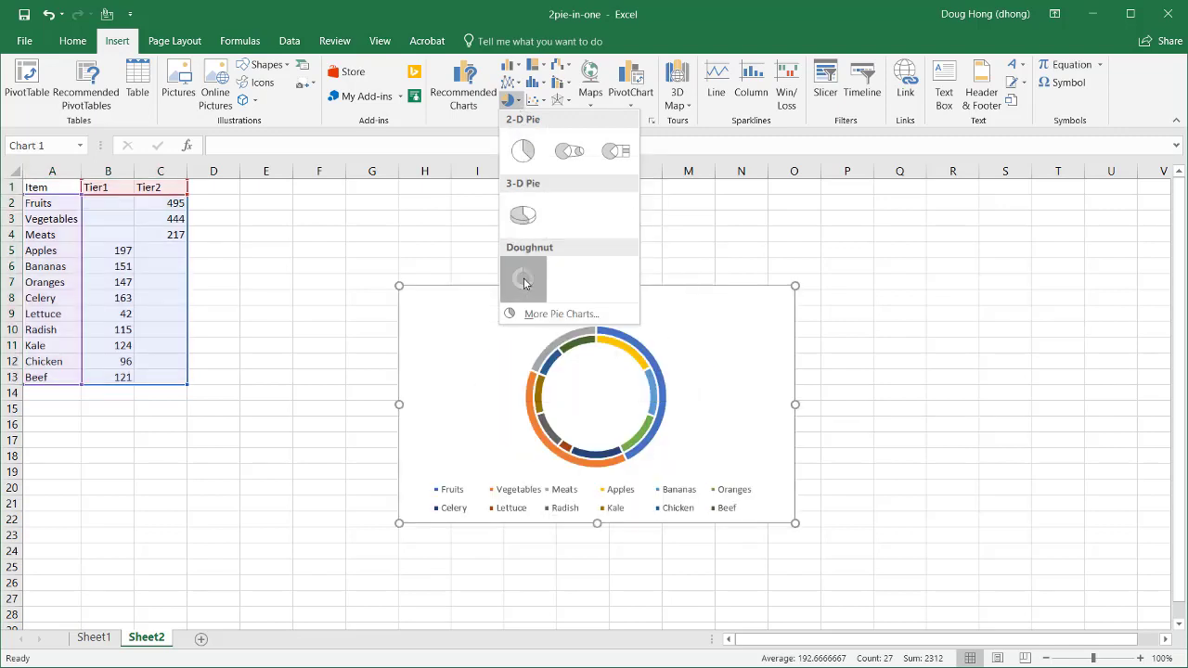
left_click(523, 279)
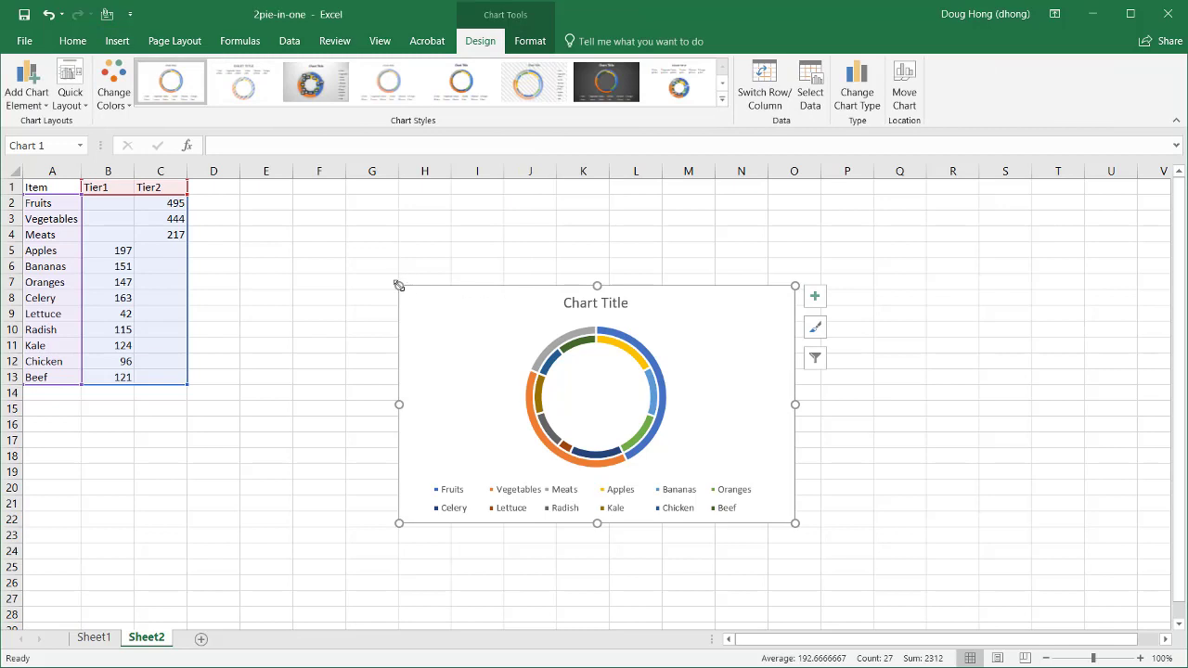
left_click_drag(399, 286, 258, 205)
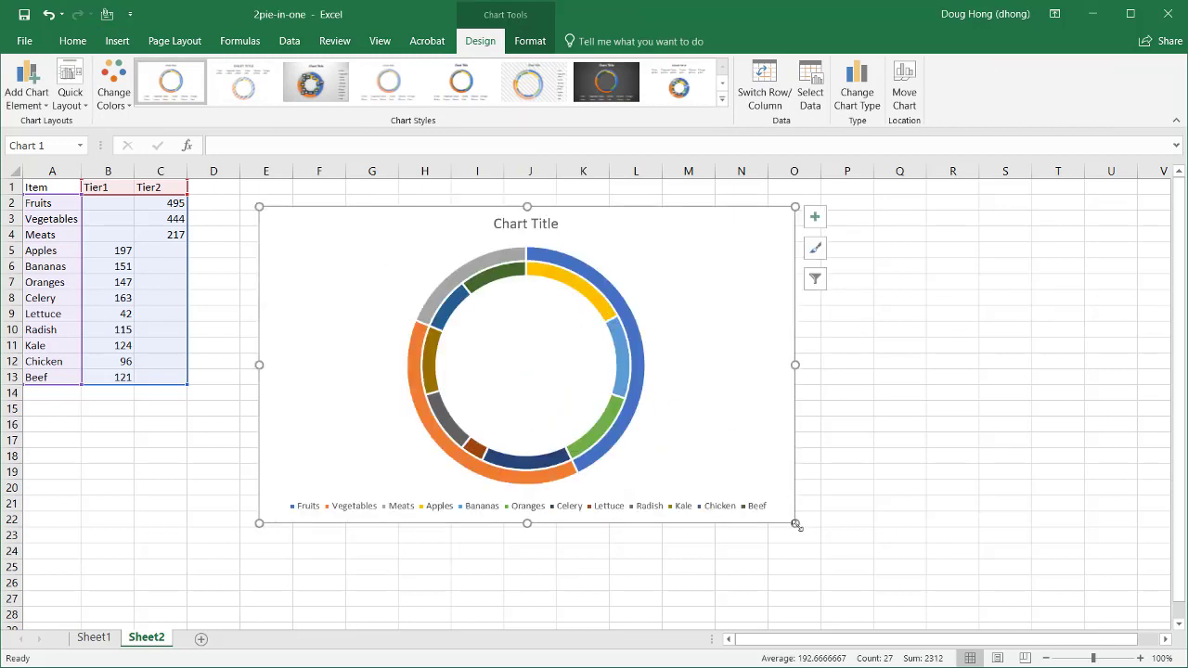
left_click_drag(796, 525, 906, 604)
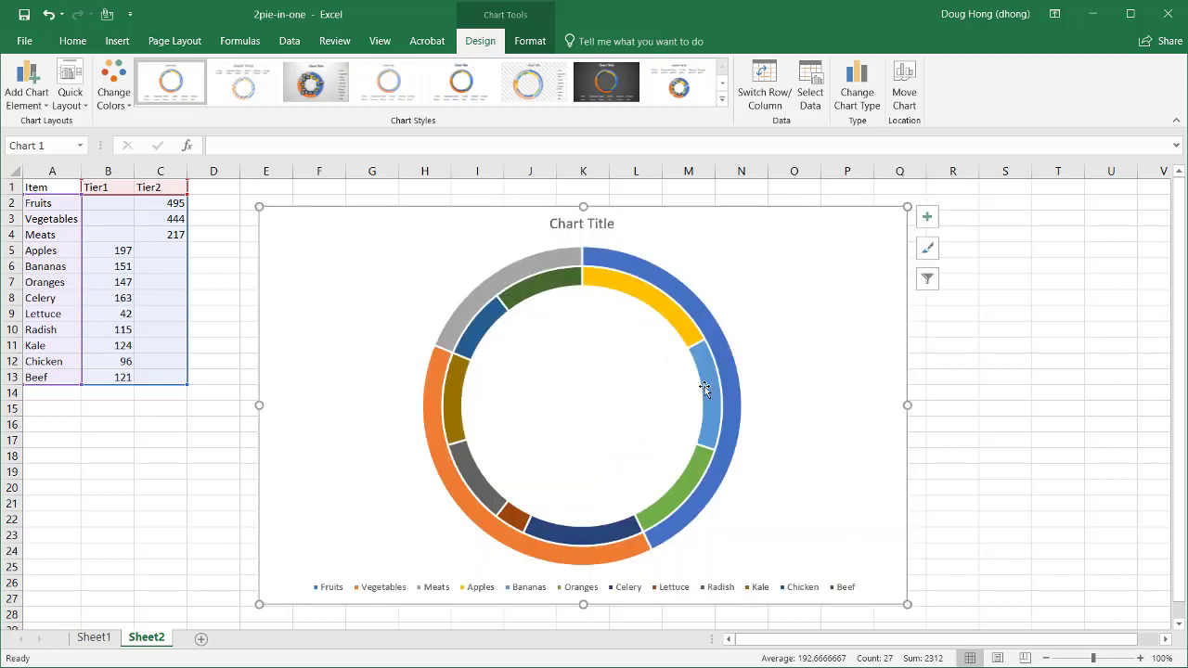
- Delete the chart's legend and set the Tier1 series' doughnut hole size to 0%
left_click(710, 594)
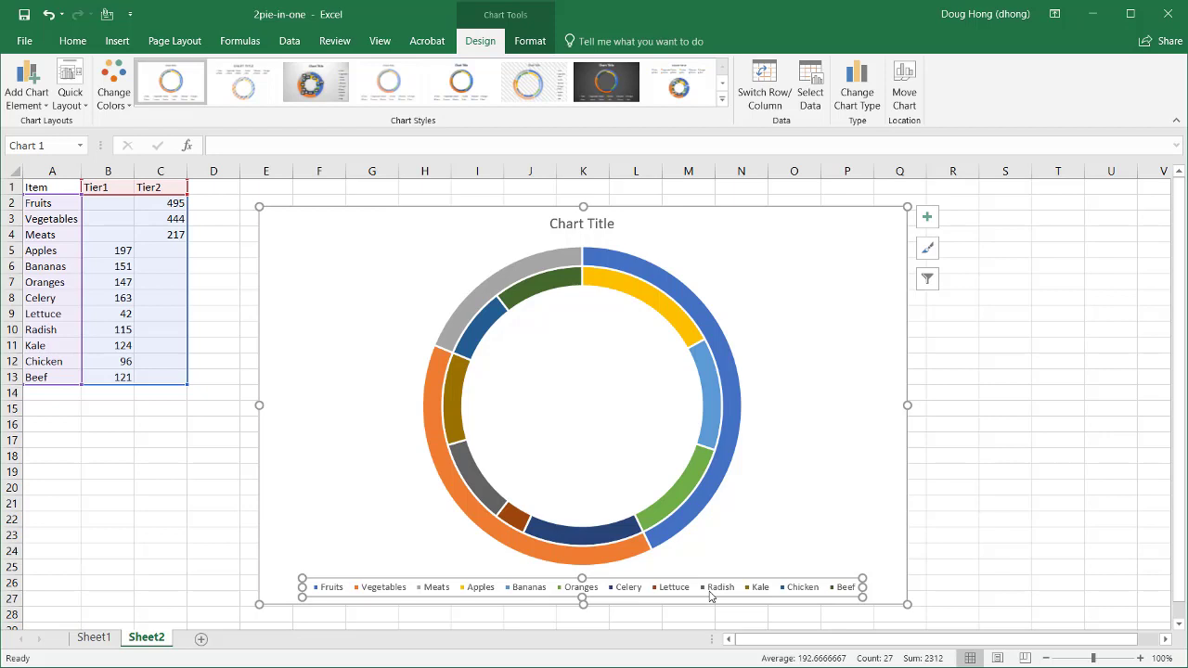
key("Delete")
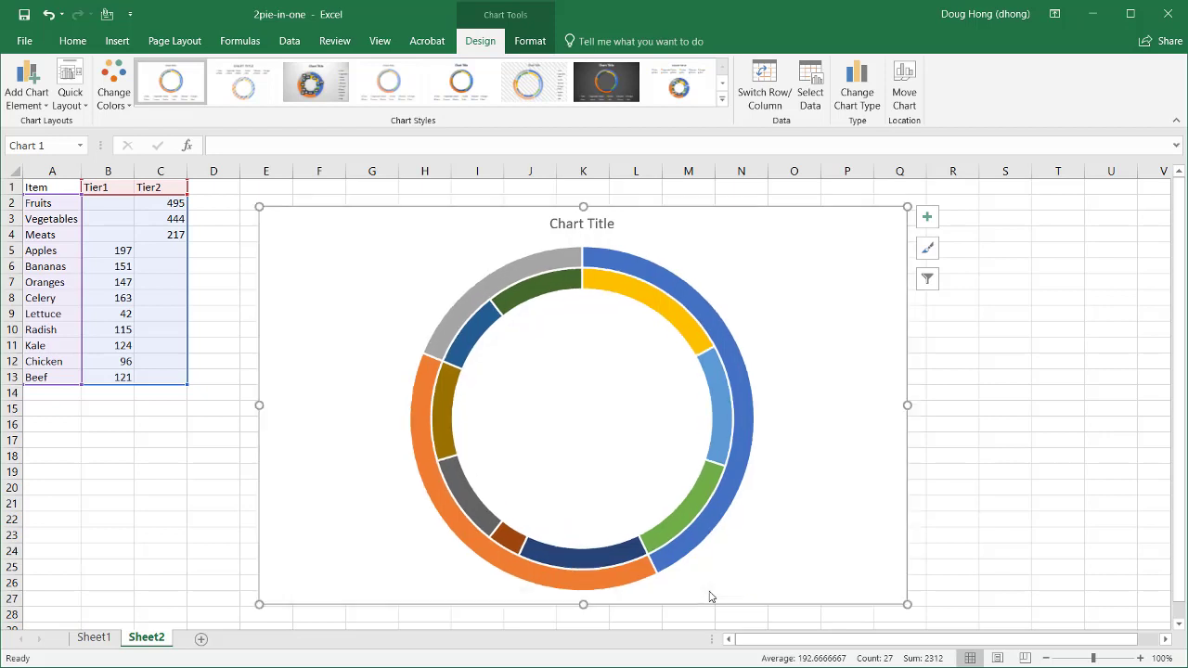
left_click(617, 285)
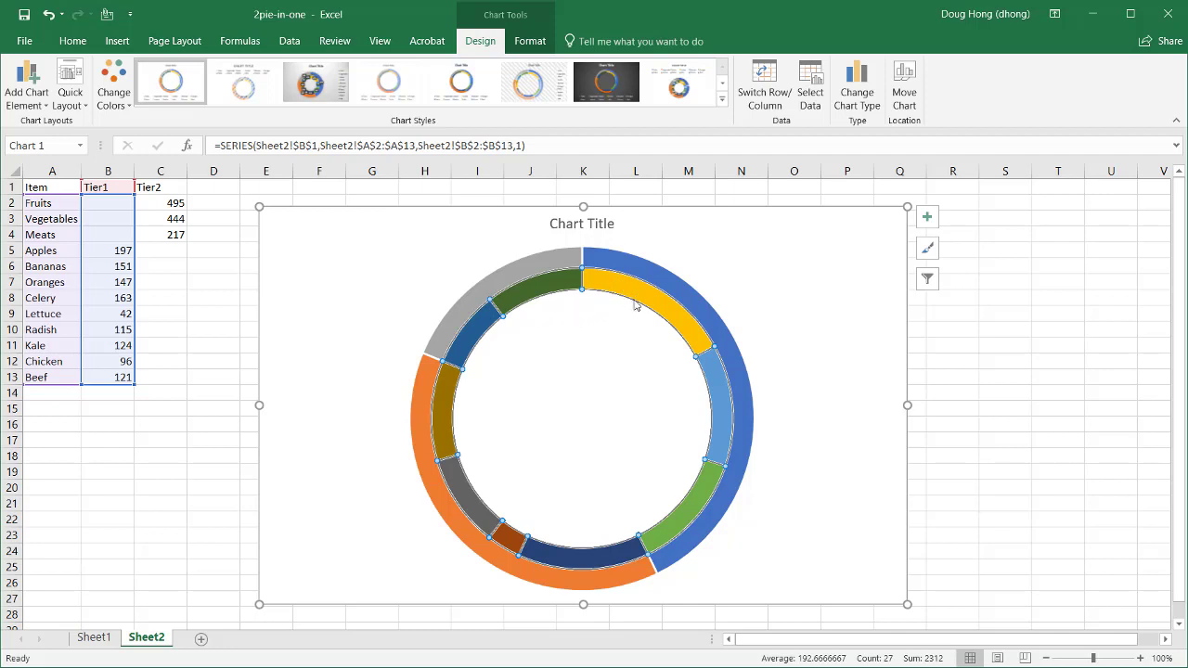
right_click(640, 299)
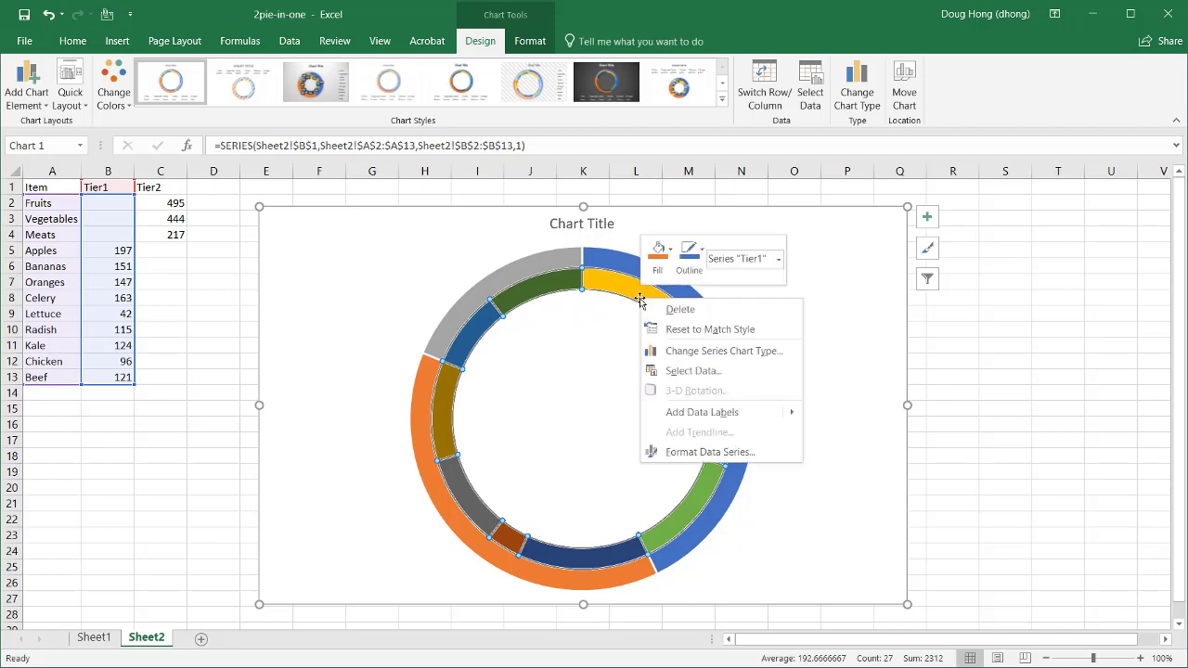
left_click(710, 452)
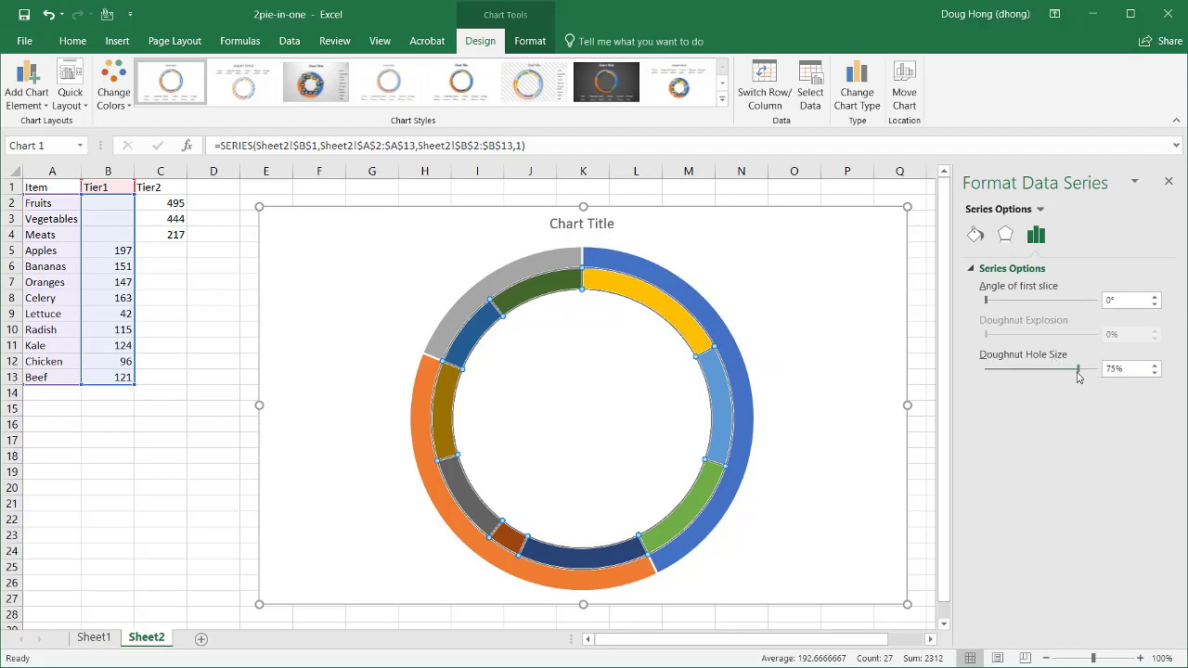
left_click_drag(1127, 370, 1074, 380)
key("Return")
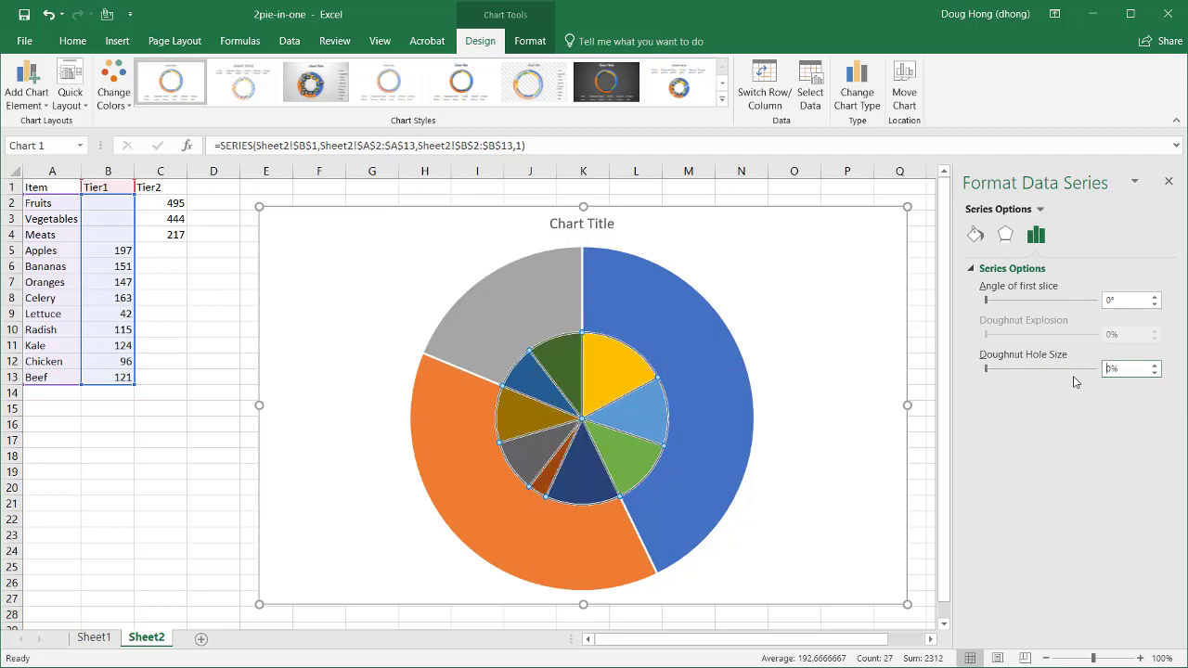
- Apply the dark-background chart style and set the Tier1 series' doughnut hole size to 0%
left_click(753, 371)
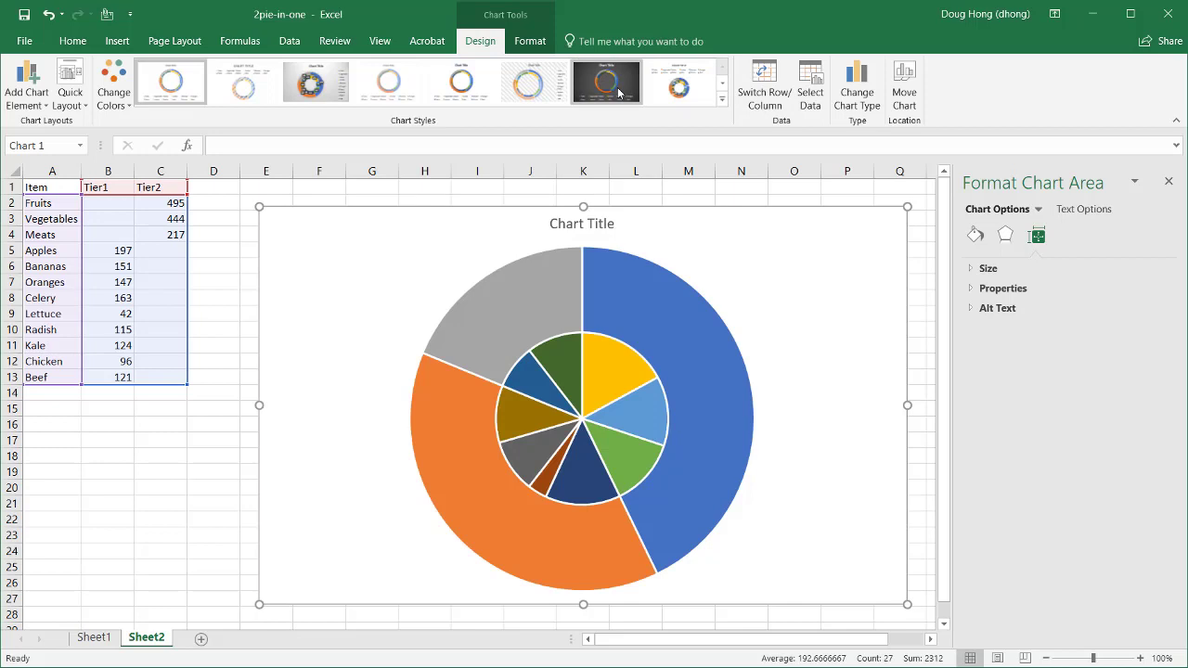
left_click(614, 91)
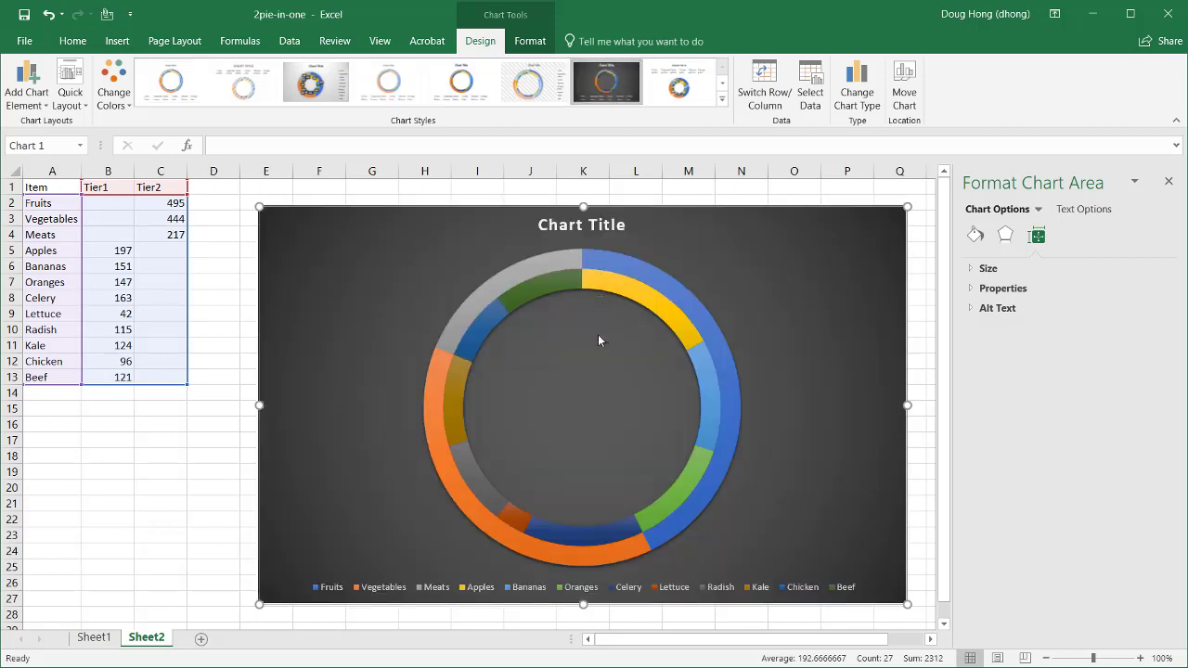
left_click(626, 294)
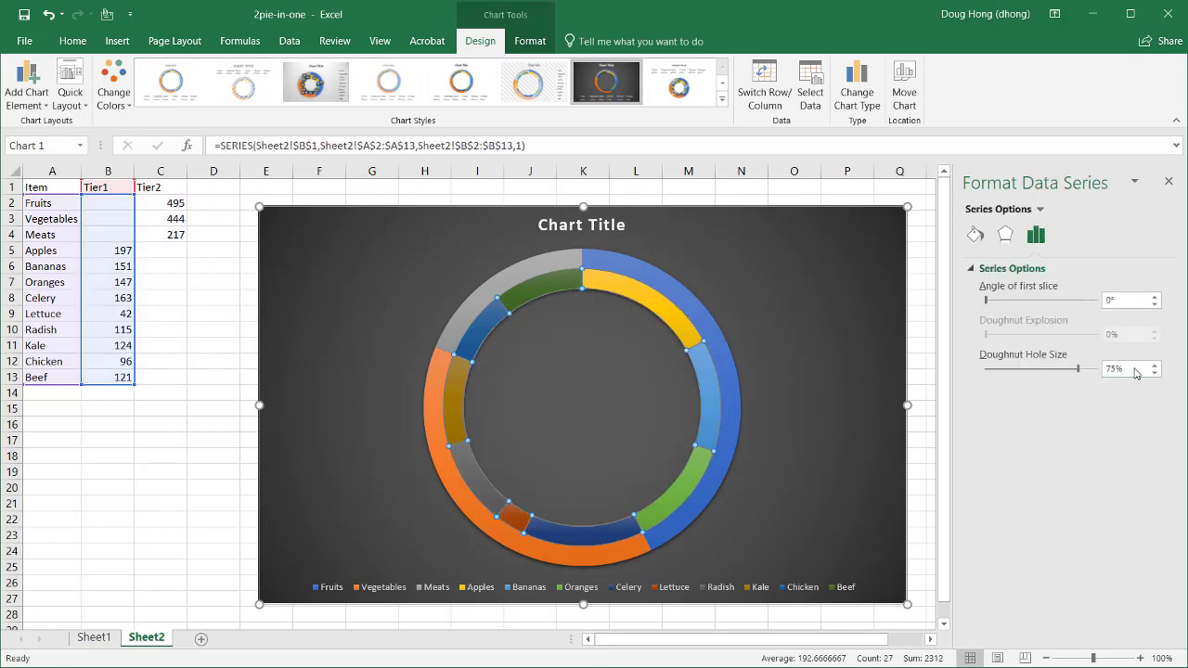
left_click_drag(1135, 372, 1052, 375)
key("Return")
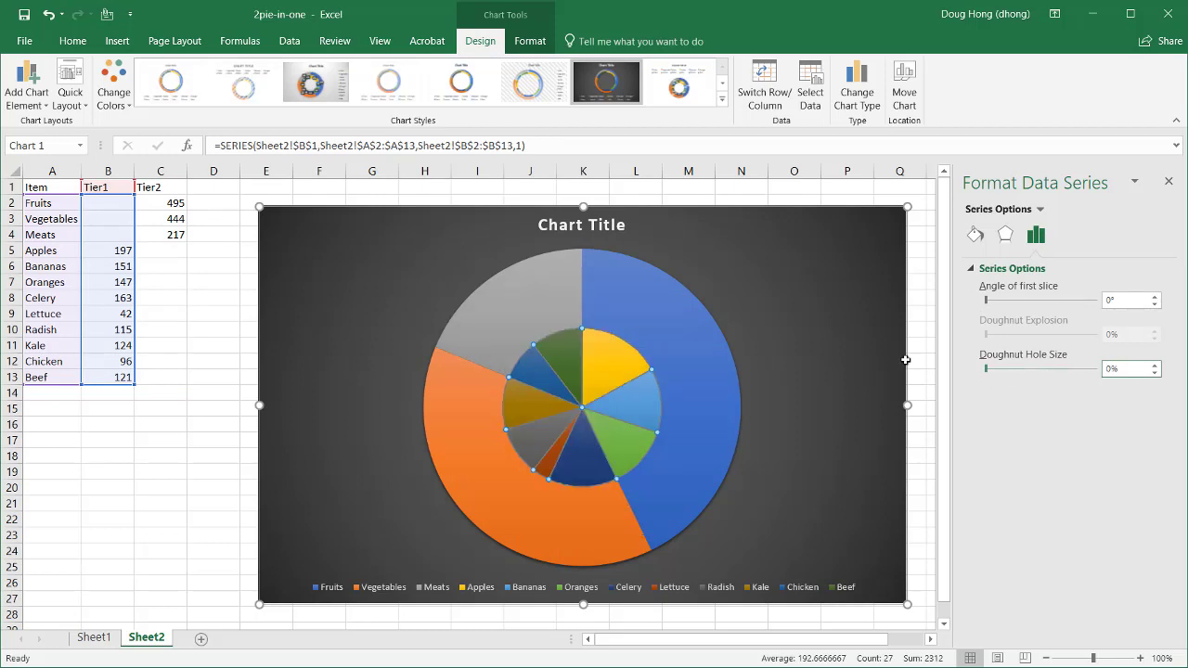
- Delete the legend from the dark-styled chart and add data labels to the outer Tier2 ring
left_click(738, 584)
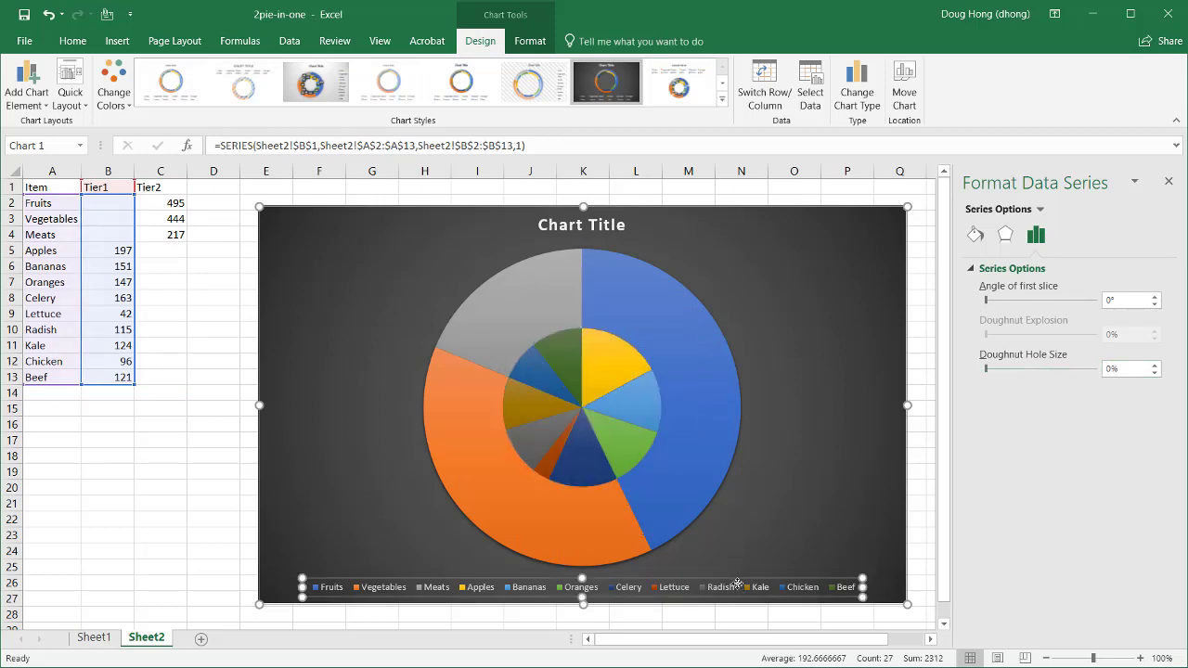
key("Delete")
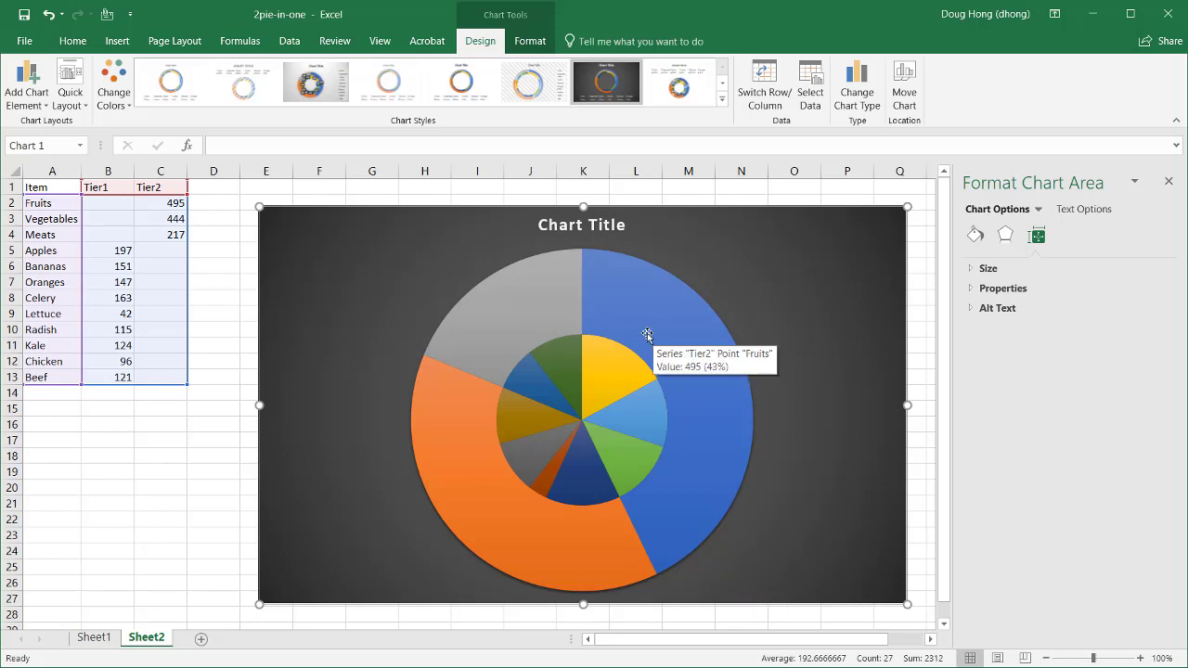
mouse_move(635, 304)
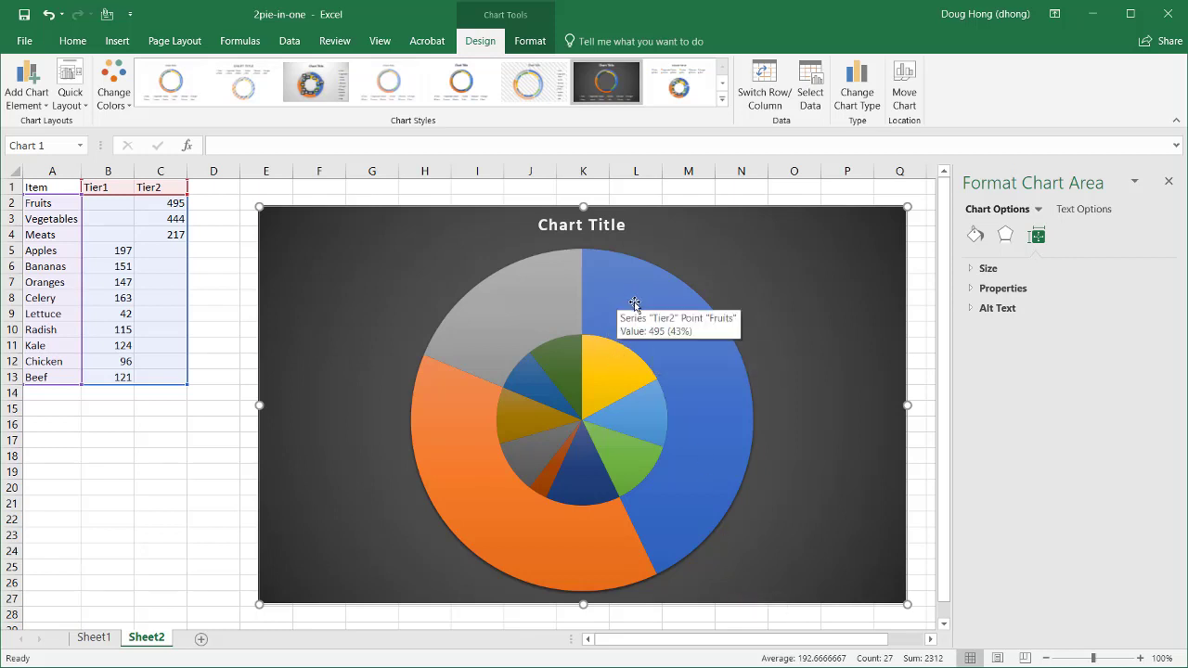
right_click(630, 298)
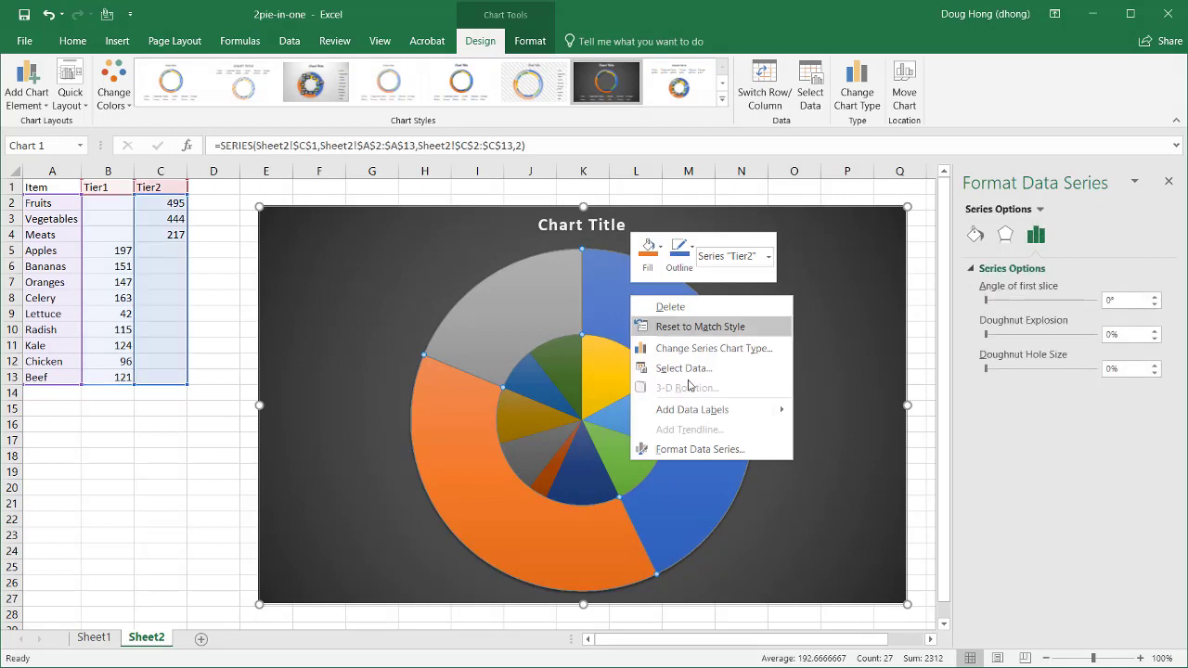
mouse_move(781, 414)
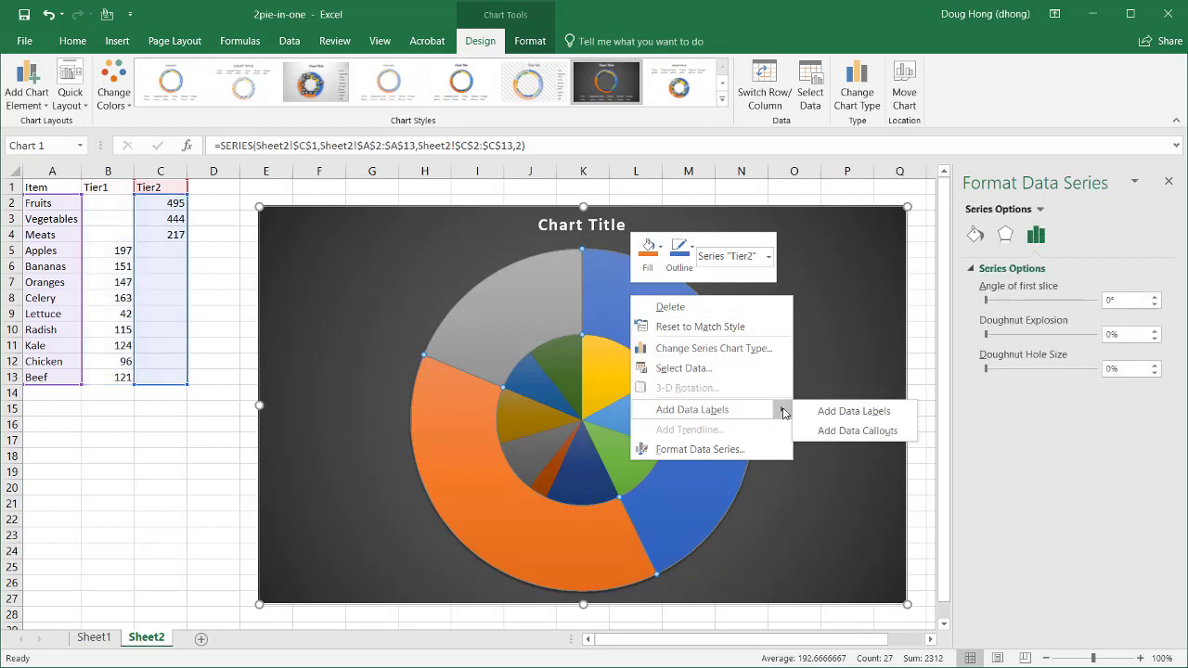
left_click(829, 417)
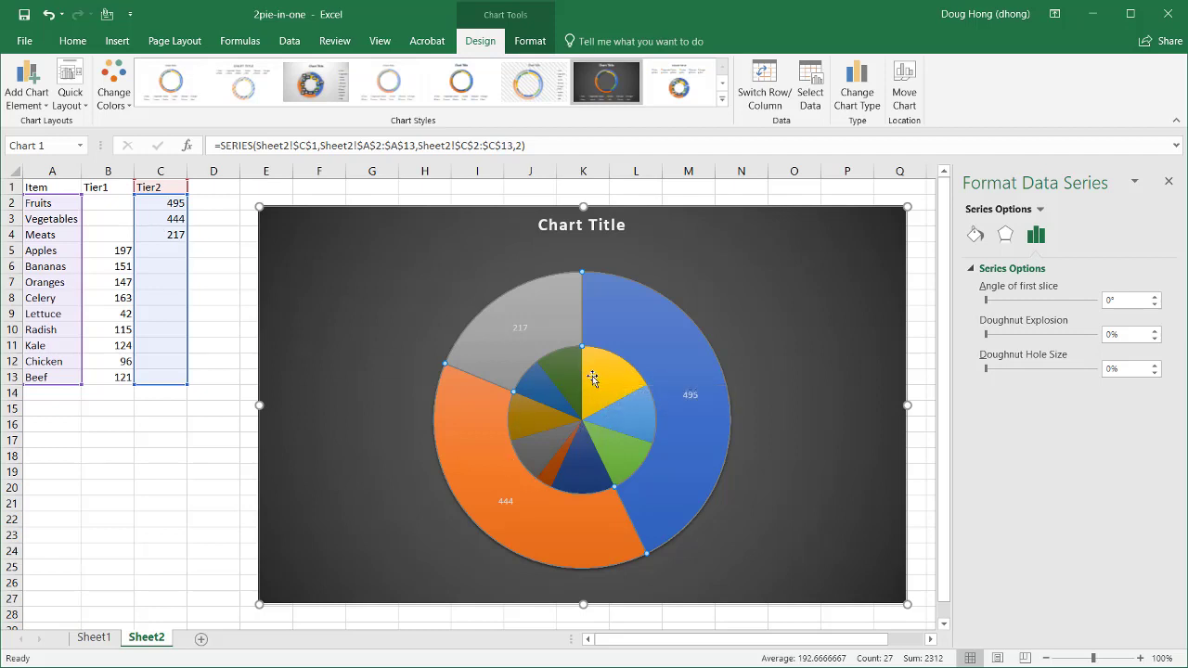
- Add data labels to the inner Tier1 pie
left_click(611, 387)
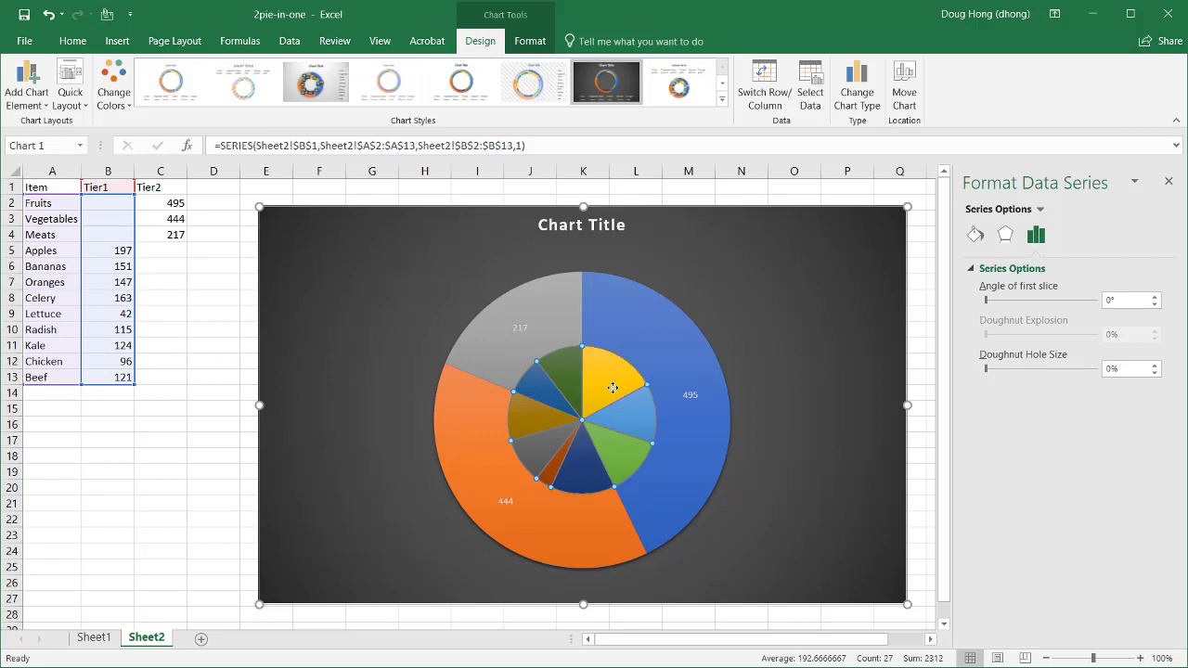
right_click(612, 387)
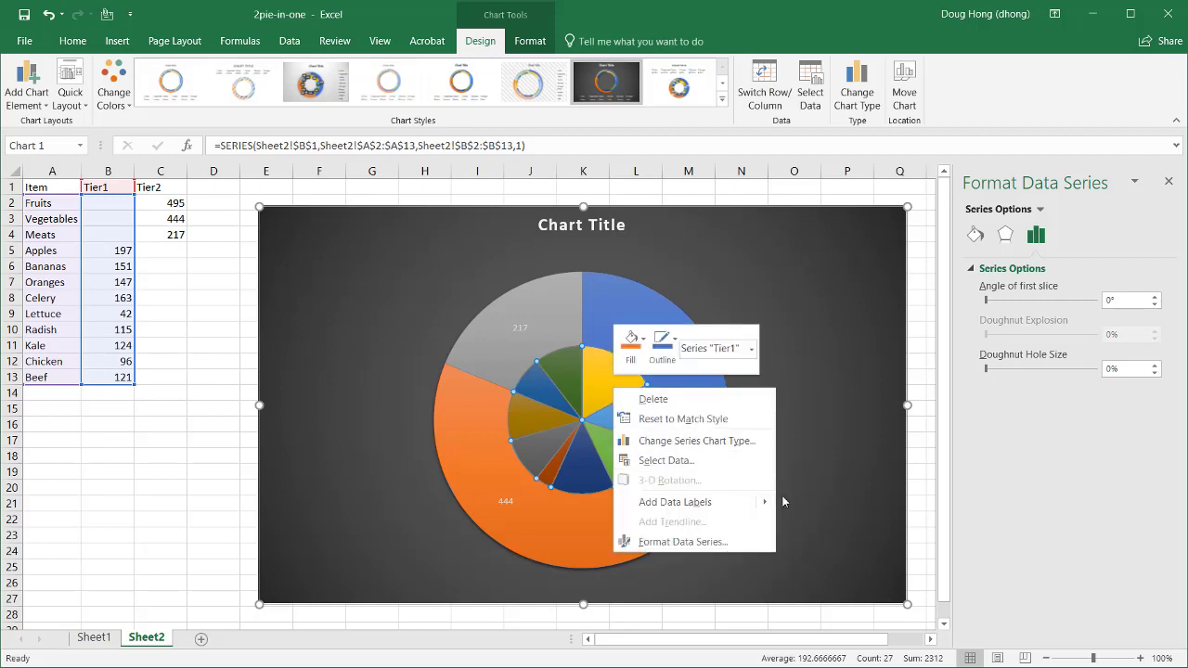
mouse_move(773, 502)
left_click(809, 509)
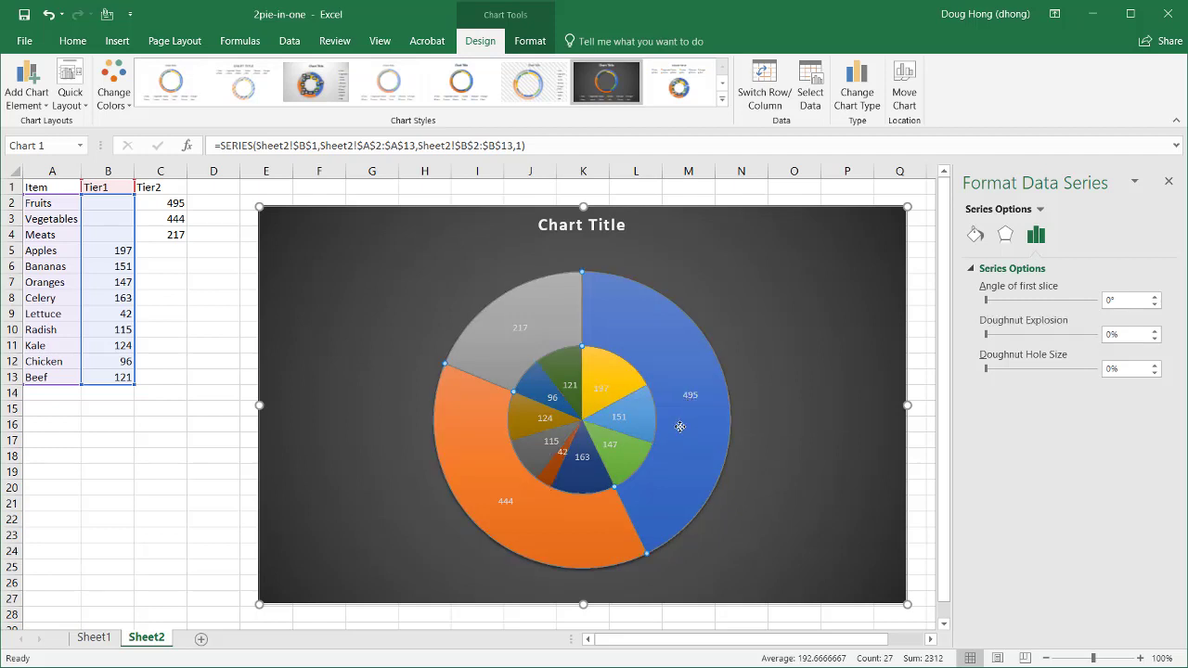
- Make the outer Tier2 data labels show category name and percentage instead of the value
left_click(690, 397)
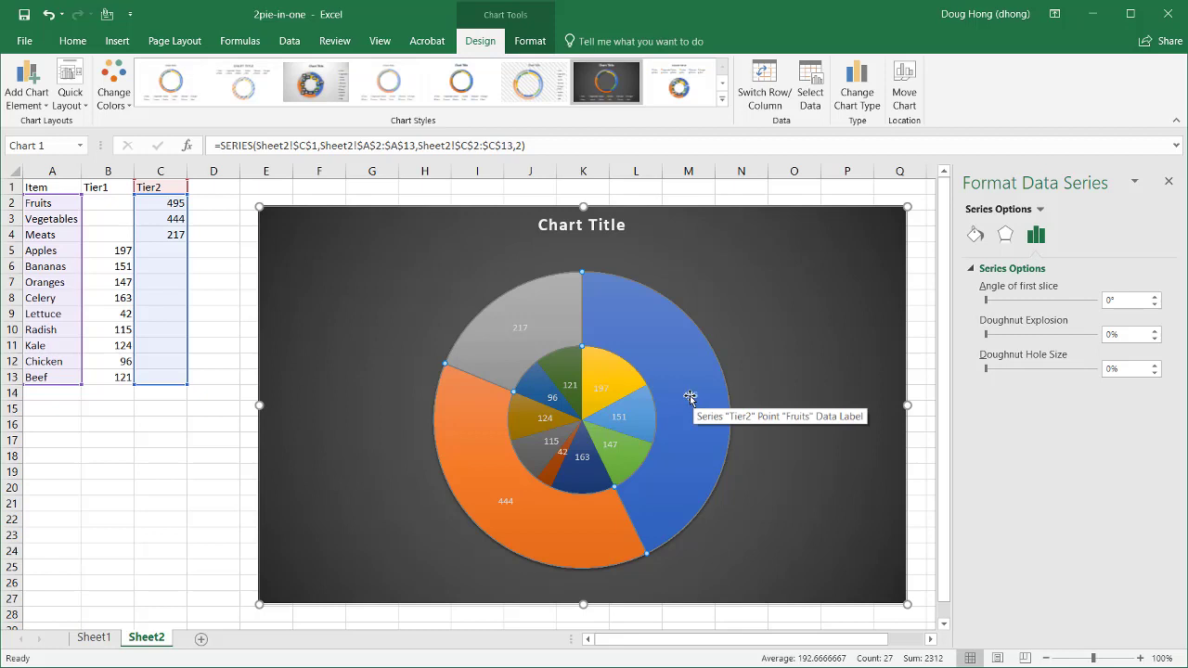
left_click(690, 397)
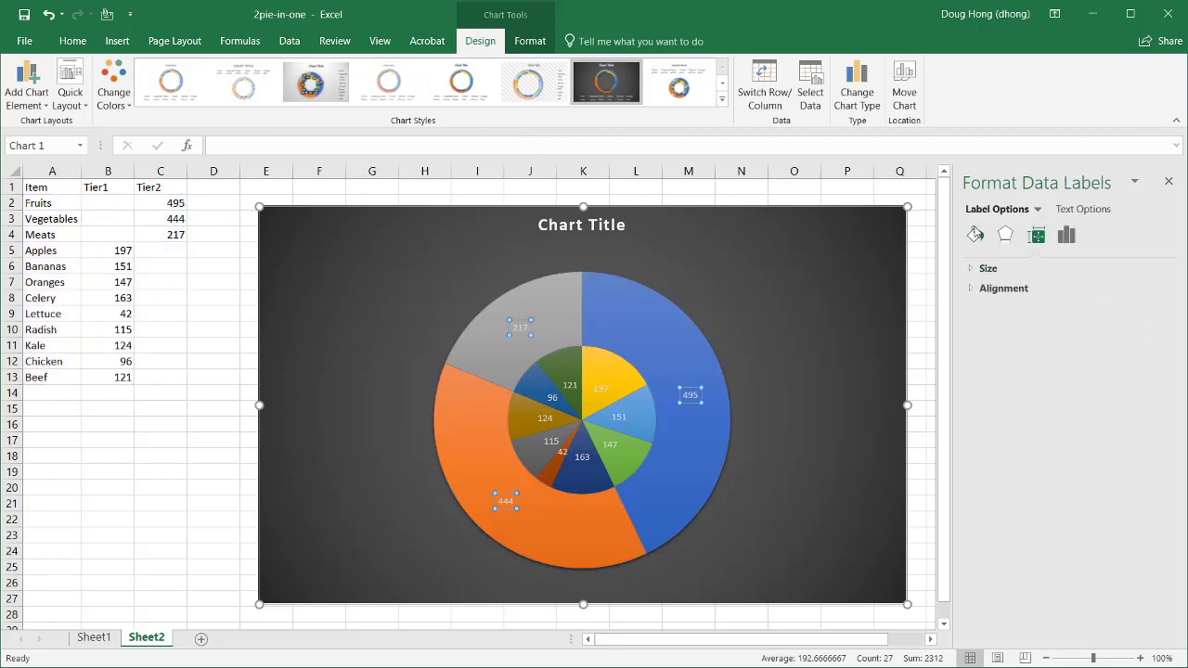
left_click(1066, 235)
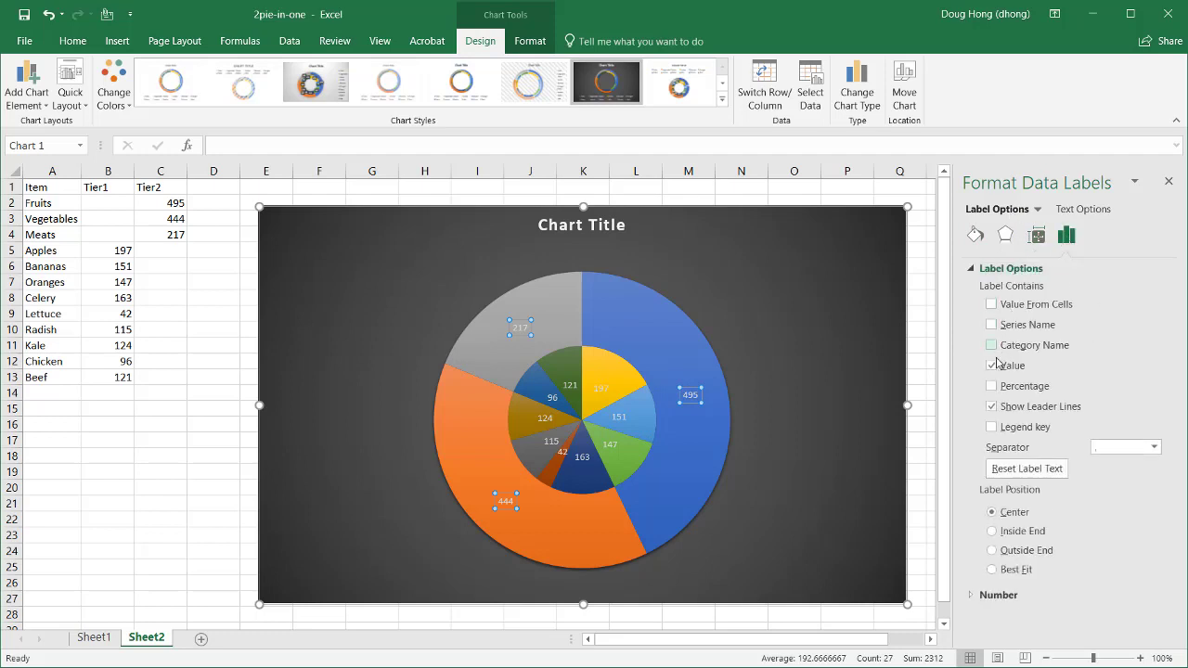
left_click(992, 366)
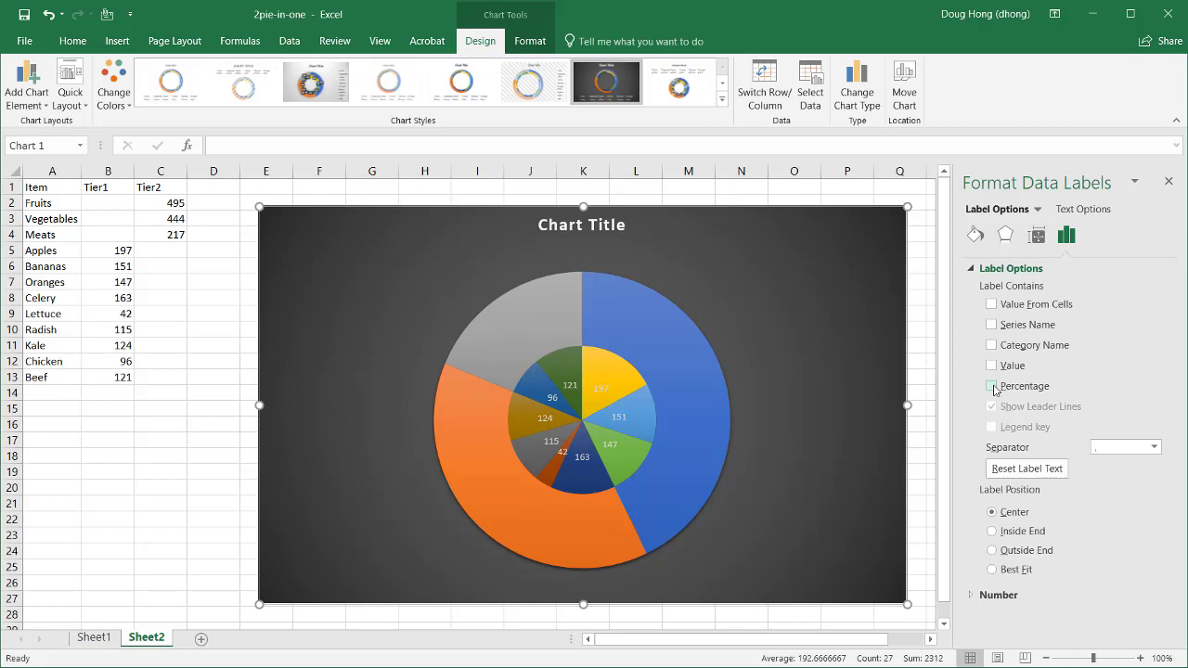
left_click(992, 388)
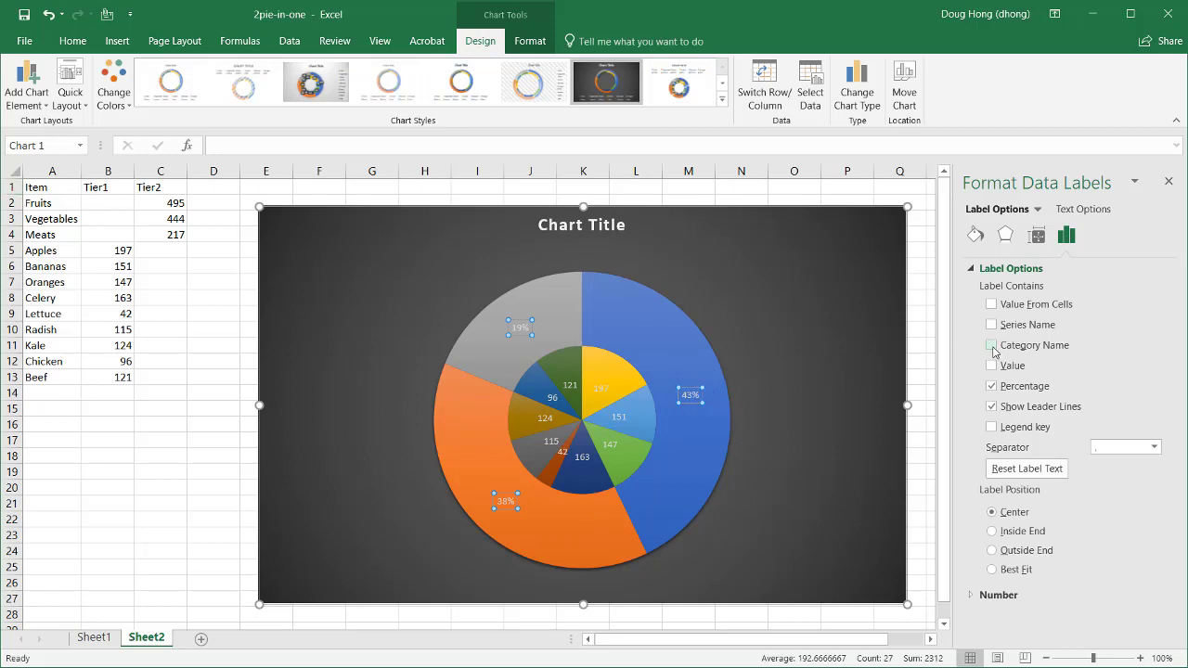
left_click(991, 345)
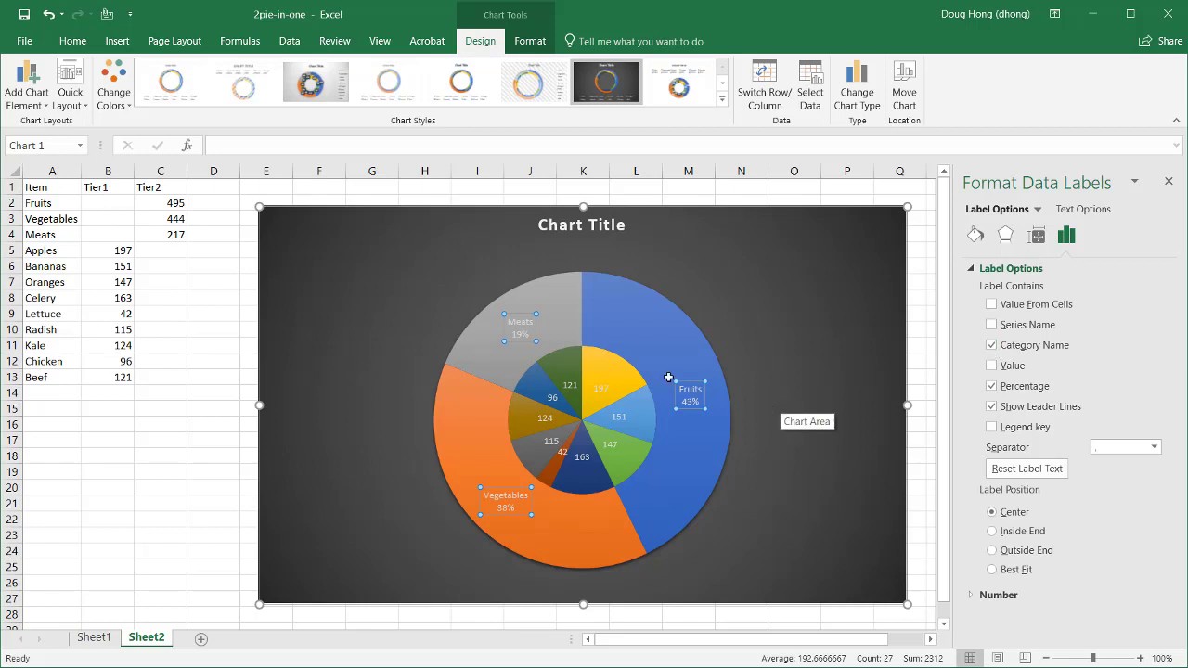
- Make the inner Tier1 data labels show category name and percentage instead of the value
left_click(600, 389)
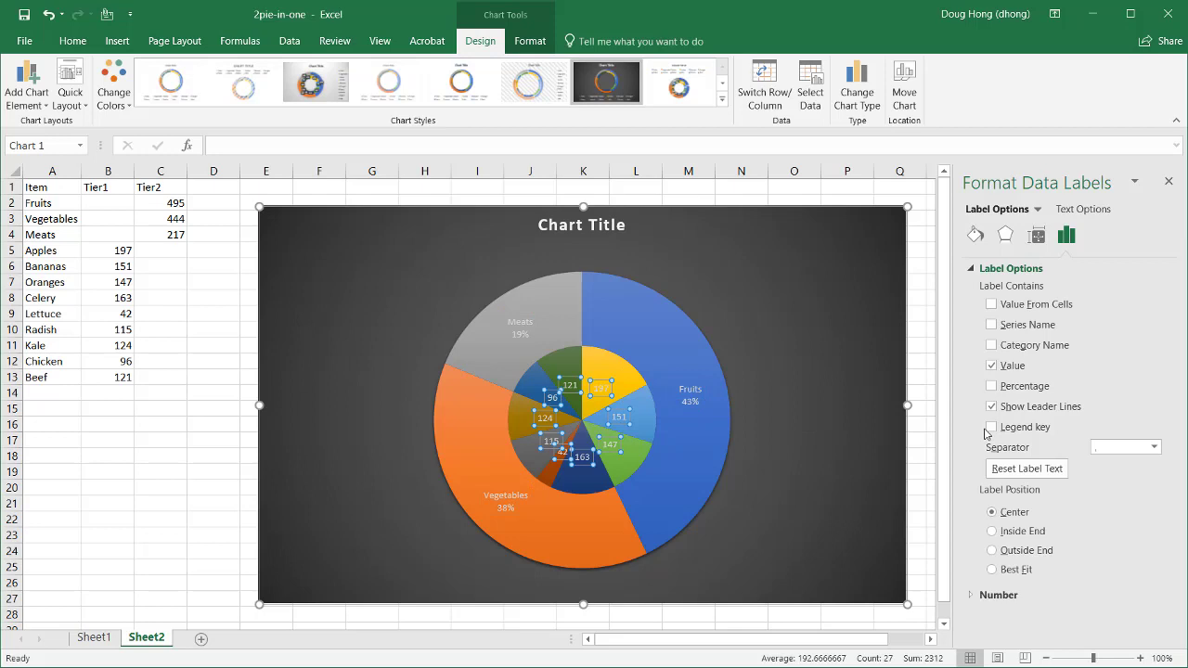
left_click(993, 365)
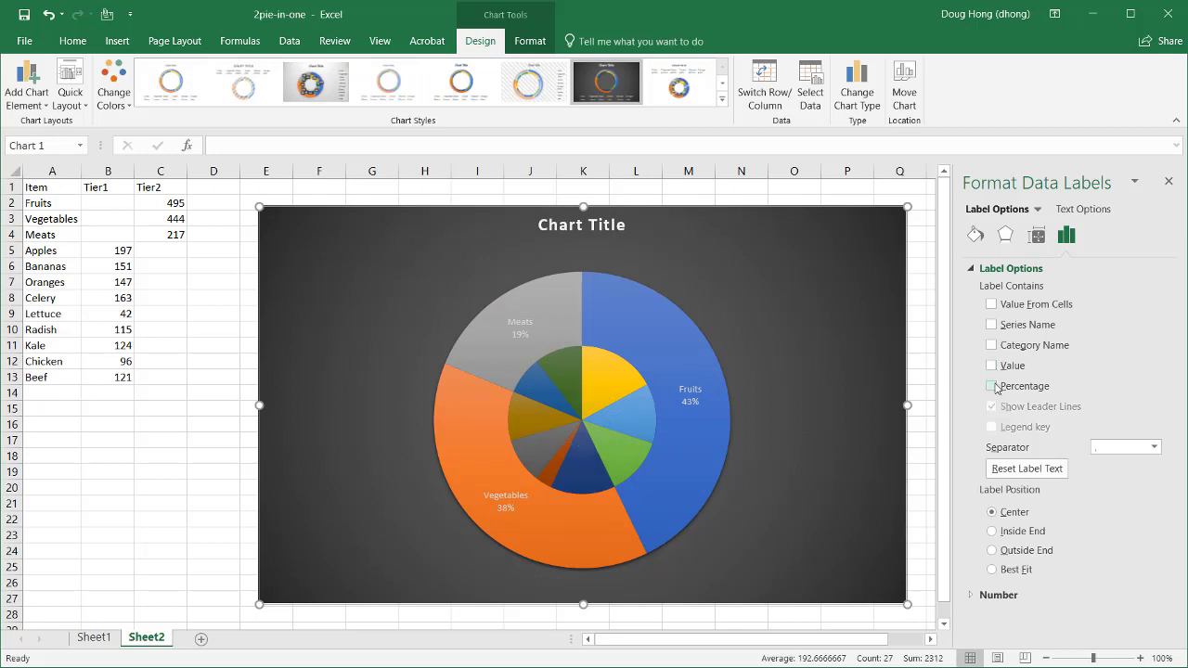
left_click(991, 386)
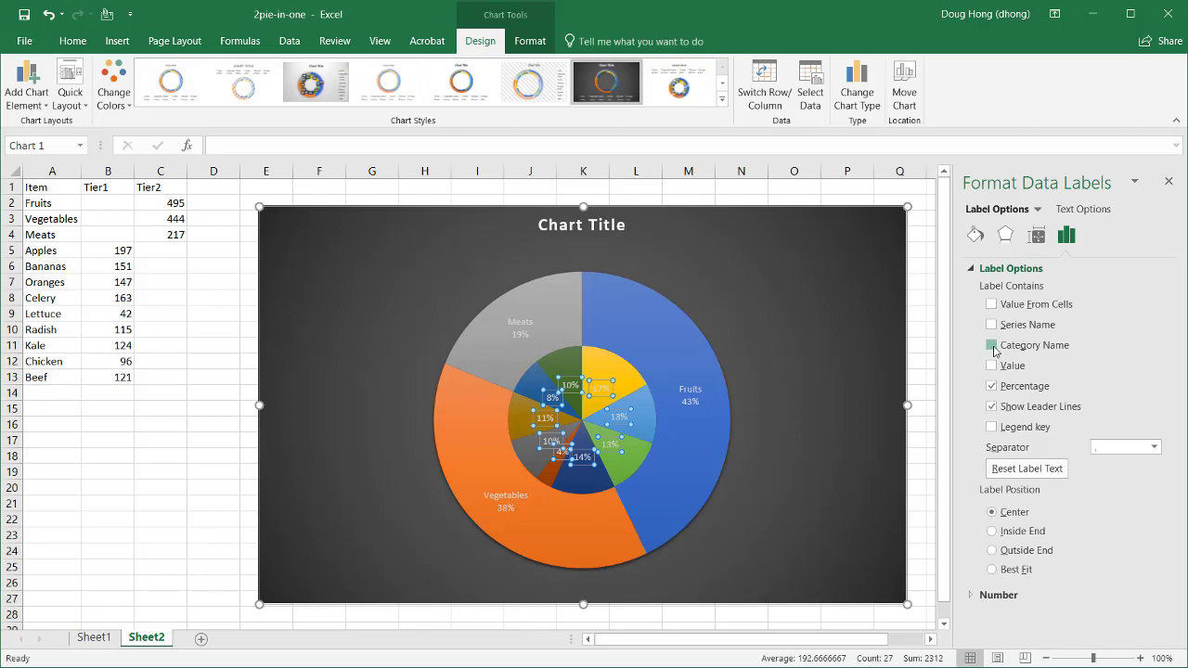
left_click(991, 345)
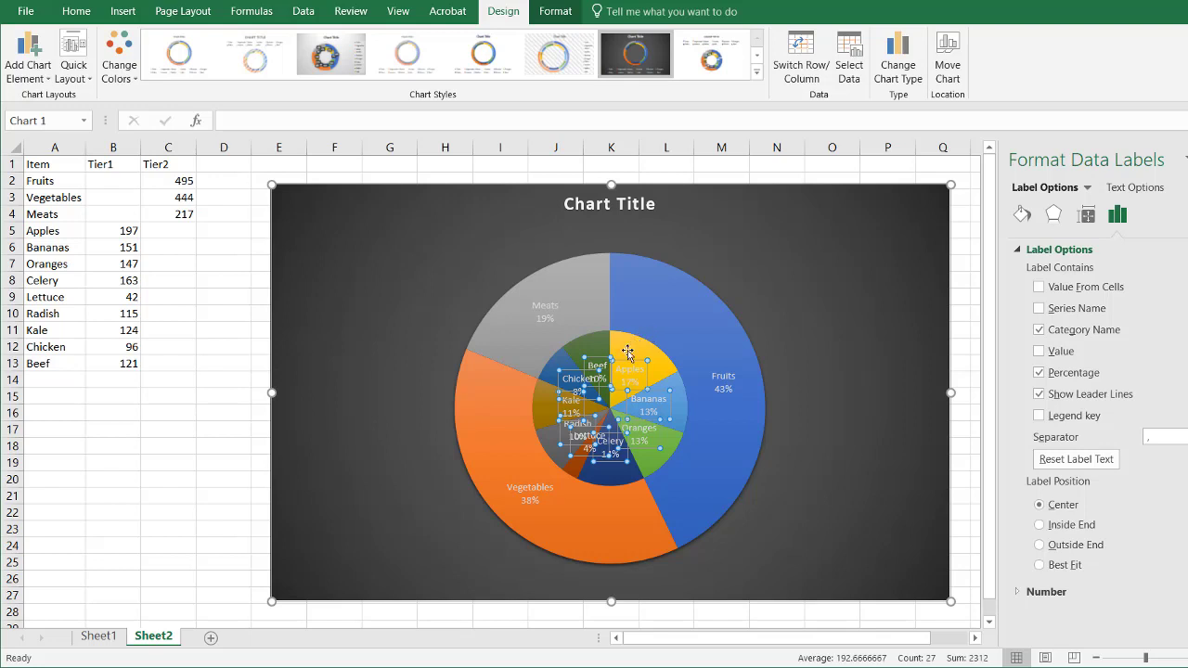
- Move the inner ring's Apples, Bananas and Oranges labels outside the pie, spread around the Fruits slice with leader lines
left_click(838, 471)
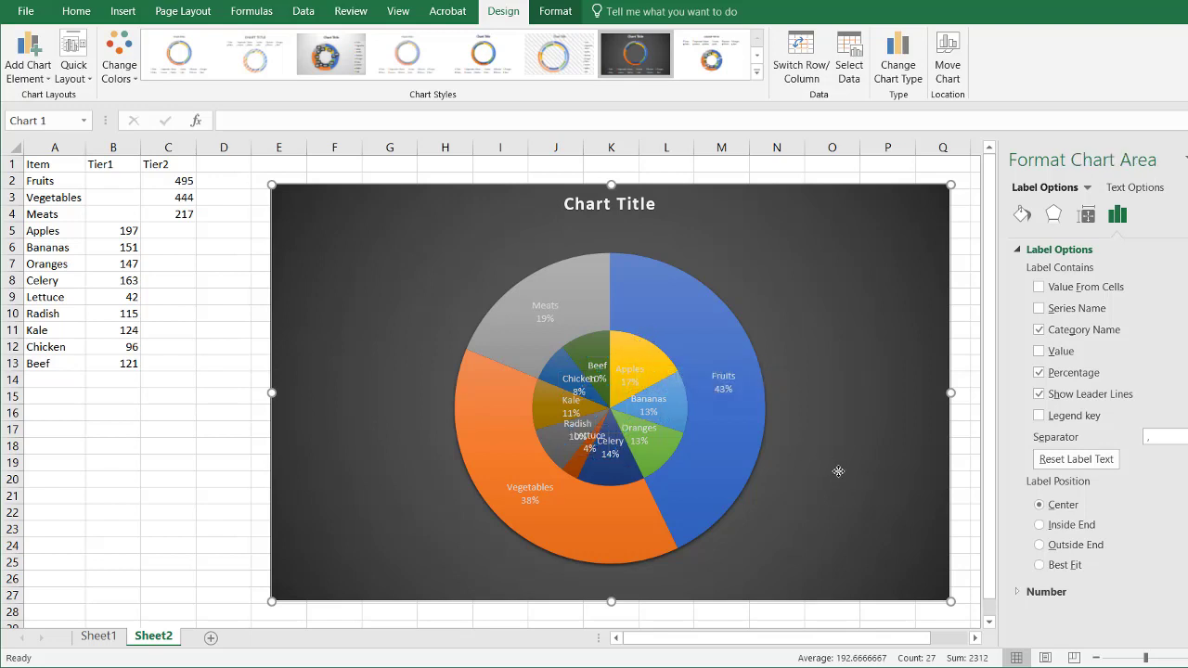
left_click(635, 365)
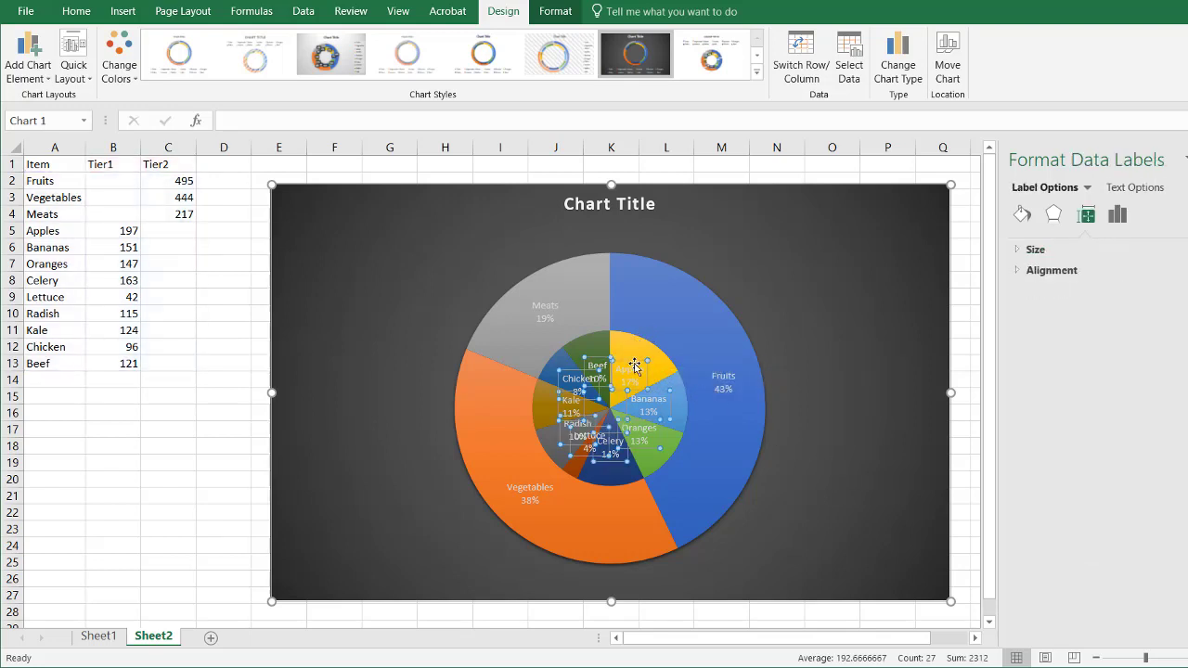
left_click(633, 364)
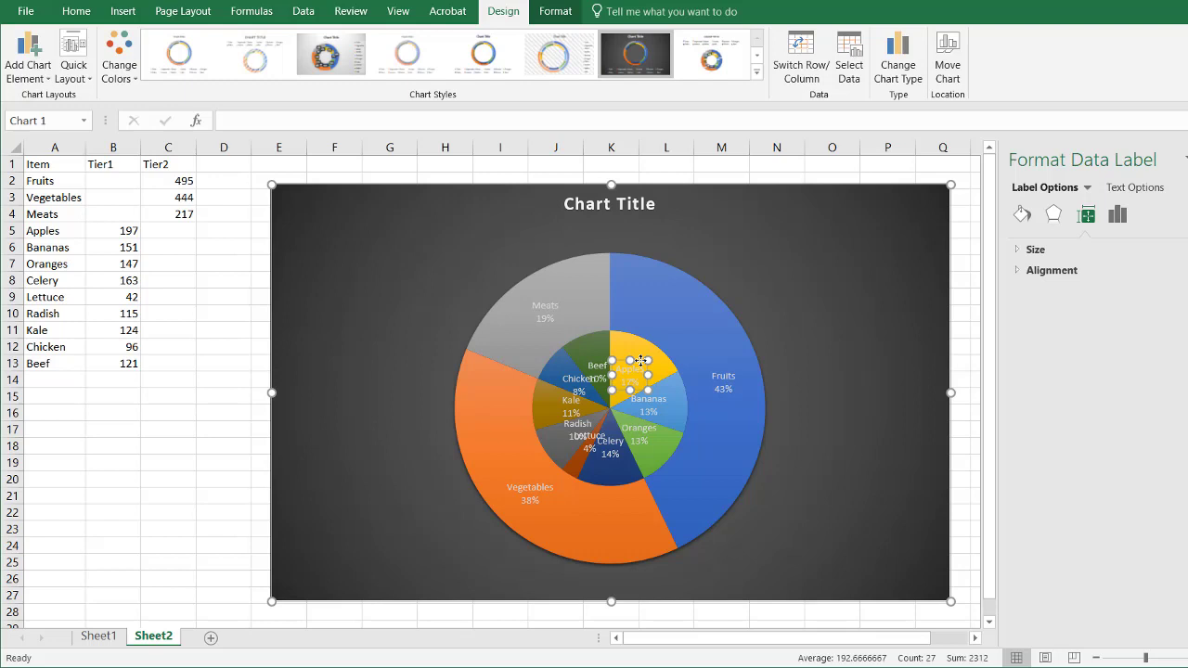
left_click_drag(641, 360, 760, 239)
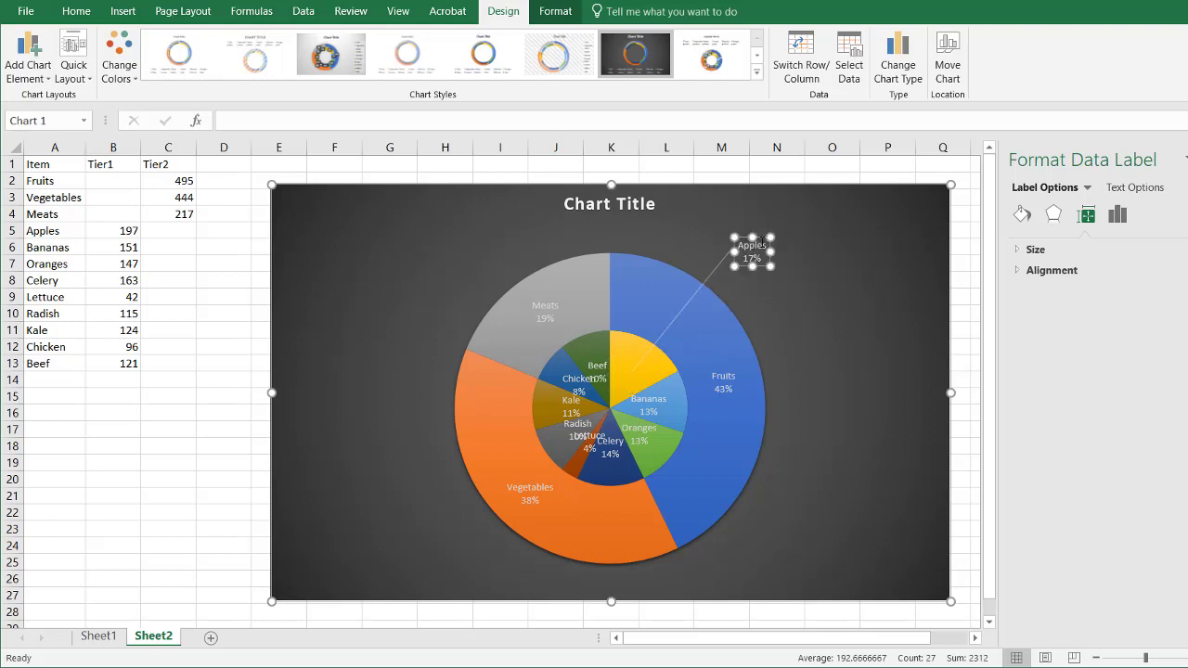
left_click(659, 403)
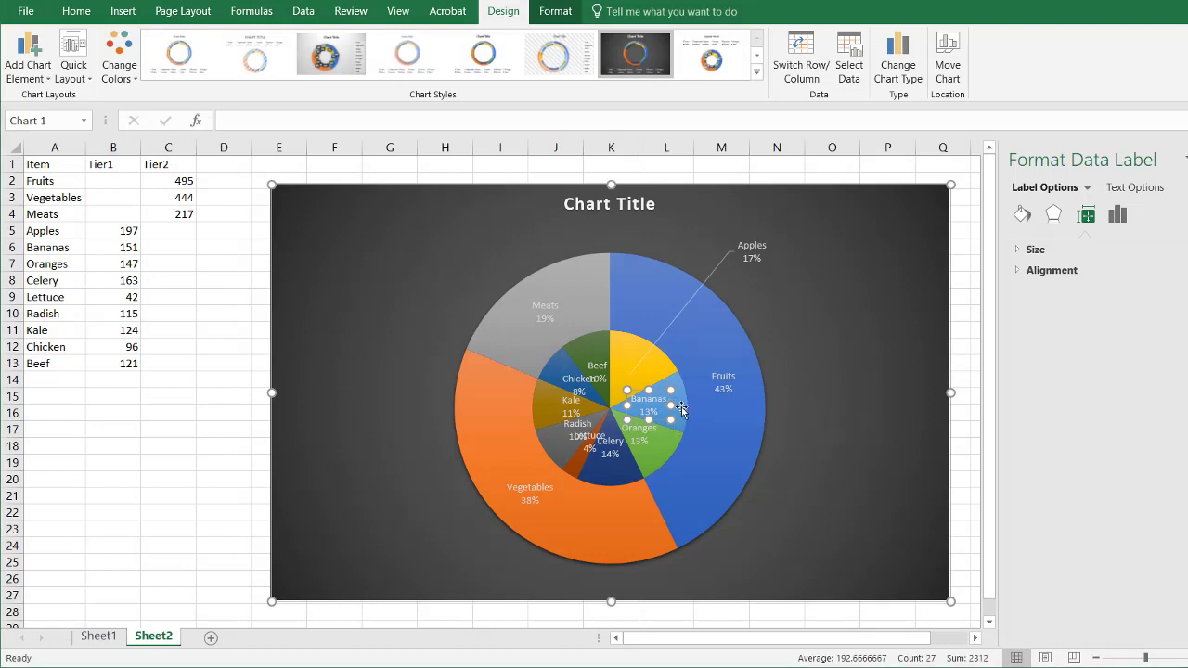
left_click_drag(668, 397, 831, 393)
left_click(651, 444)
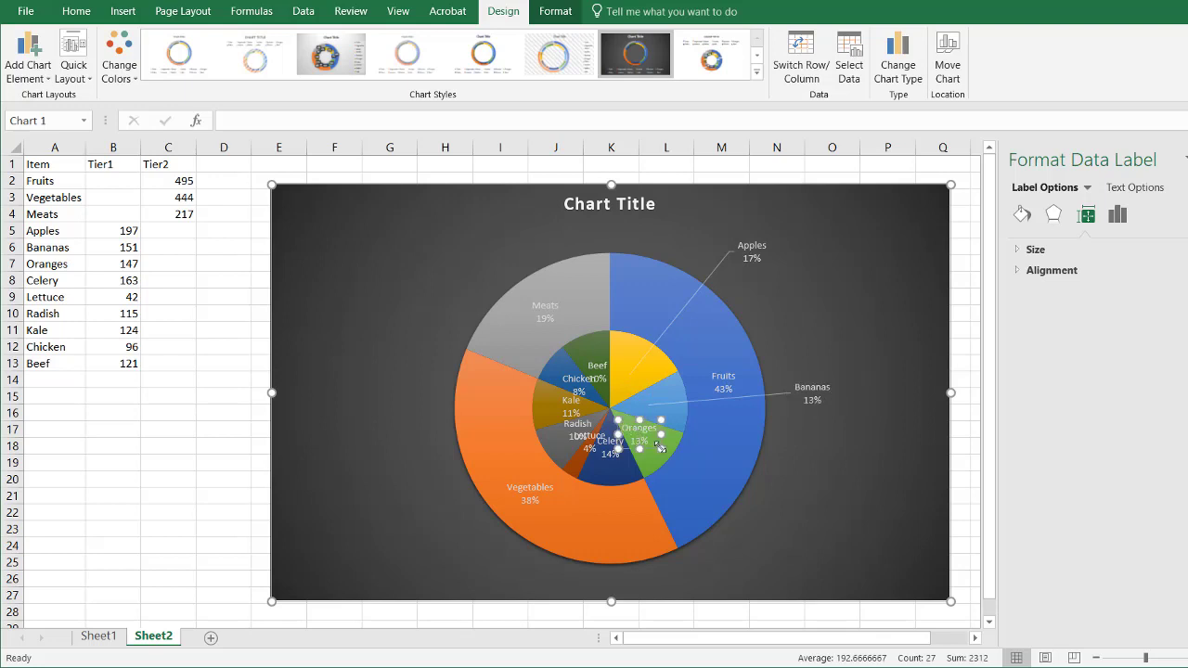
left_click_drag(707, 469, 798, 524)
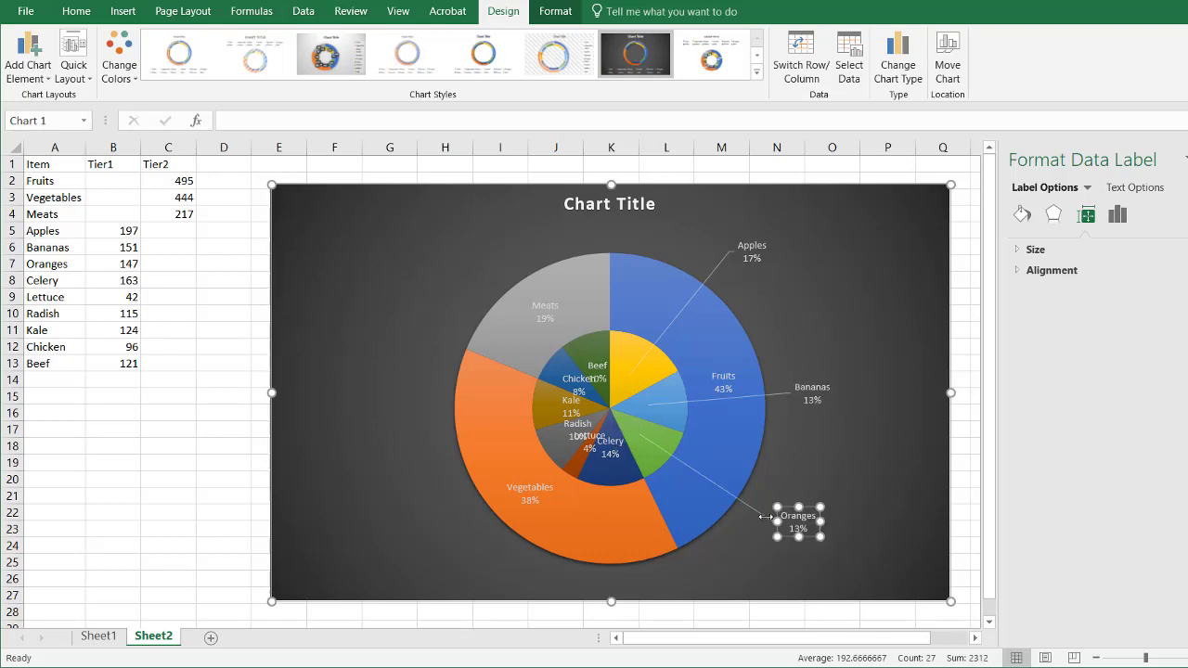
- Move the inner ring's Celery, Lettuce, Radish and Kale labels outside the pie, spaced out around the Vegetables slice
left_click(610, 454)
left_click_drag(610, 454, 509, 581)
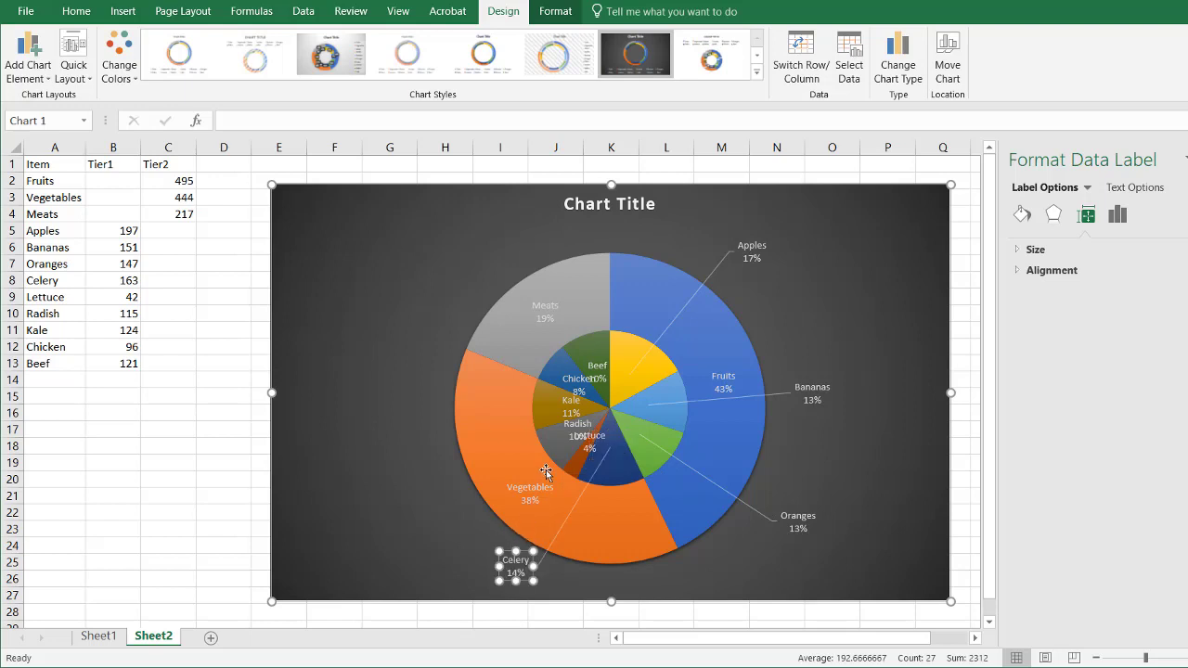
left_click(587, 446)
left_click_drag(581, 456, 411, 517)
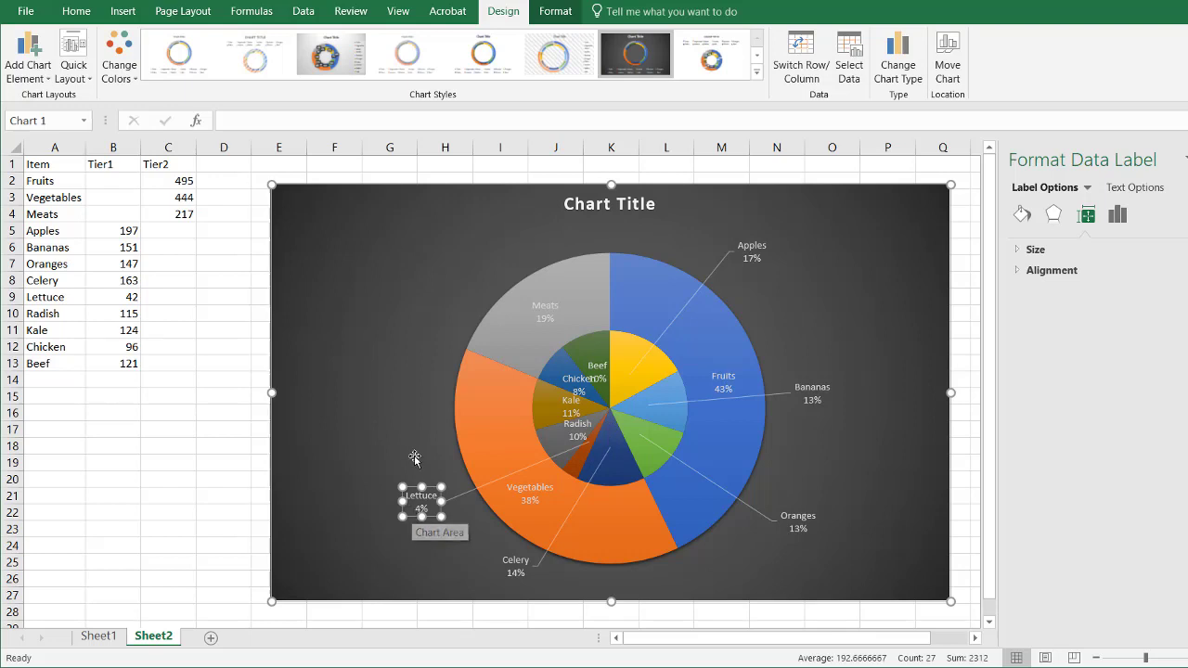
left_click(558, 432)
left_click_drag(558, 433, 344, 425)
left_click(570, 401)
left_click_drag(570, 401, 365, 352)
- Move the inner ring's Chicken and Beef labels outside the pie beyond the Meats slice, and deselect the labels
left_click(570, 379)
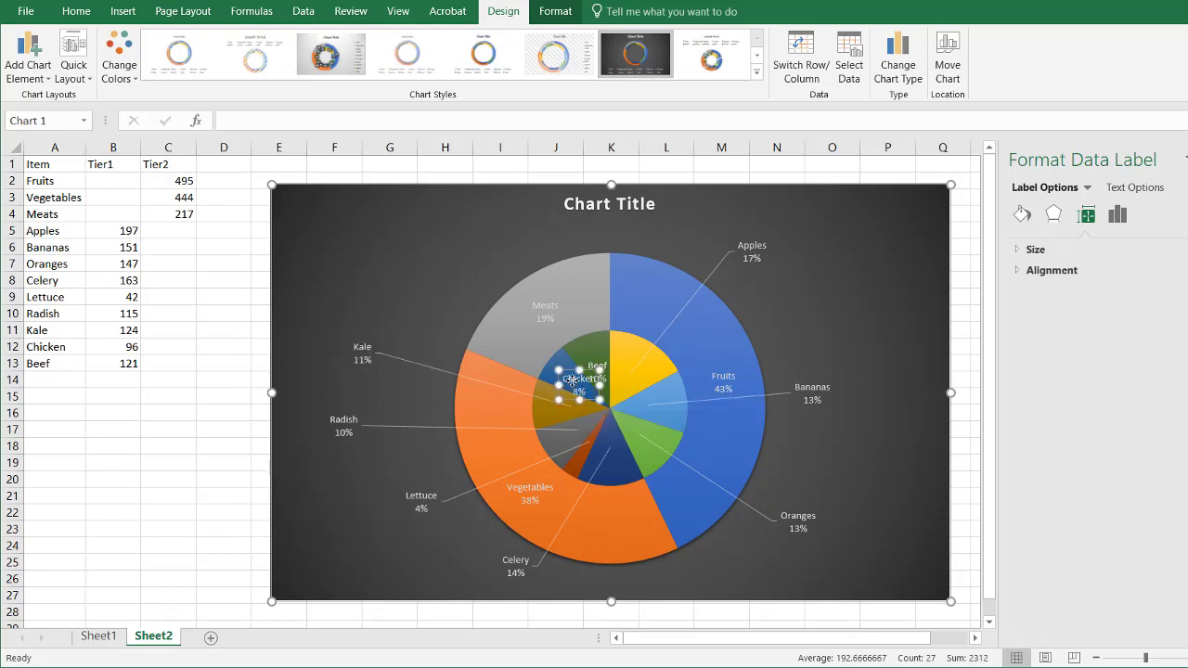
left_click_drag(570, 379, 399, 234)
left_click(606, 362)
left_click_drag(605, 360, 553, 208)
left_click(673, 240)
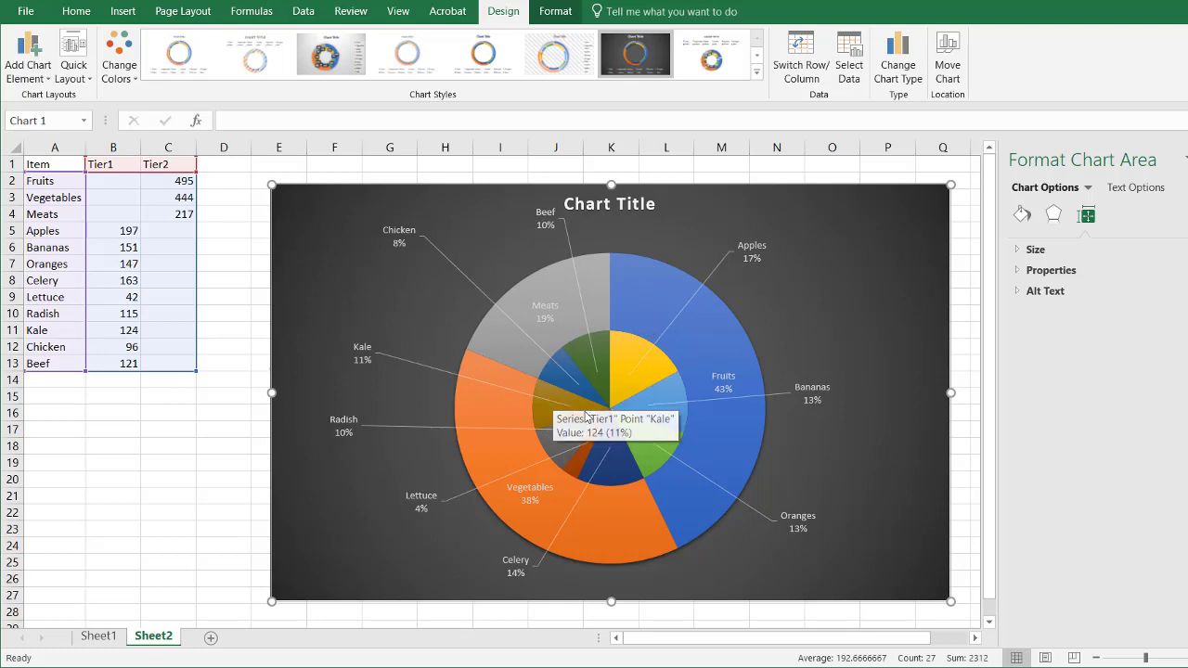
mouse_move(595, 412)
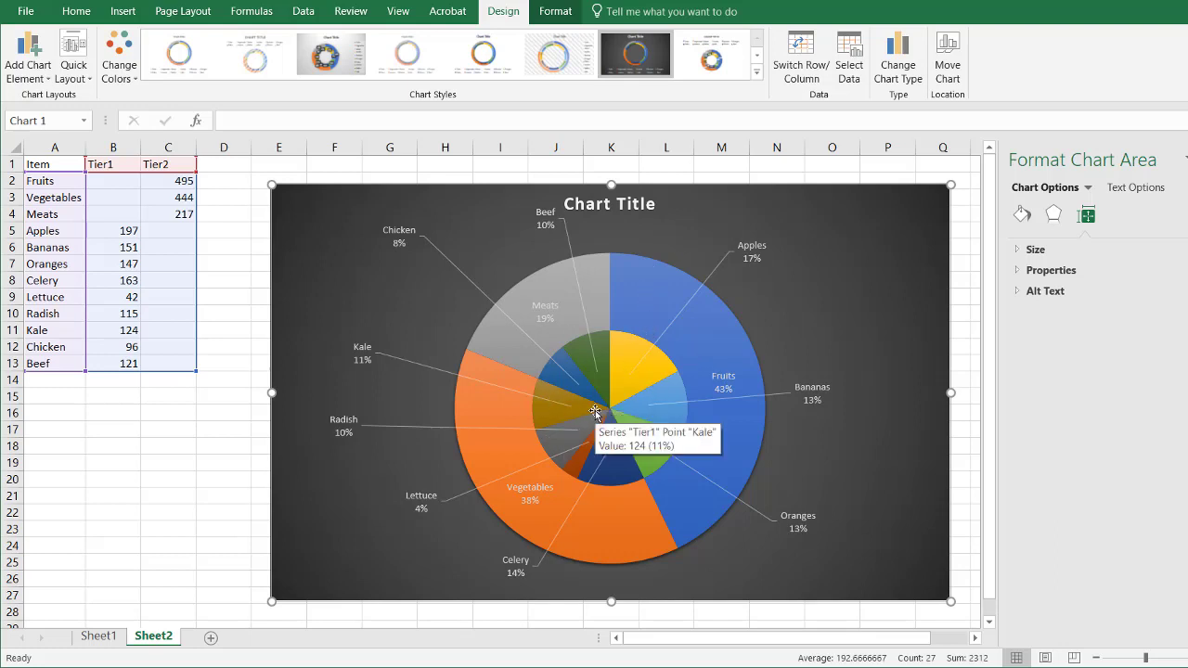